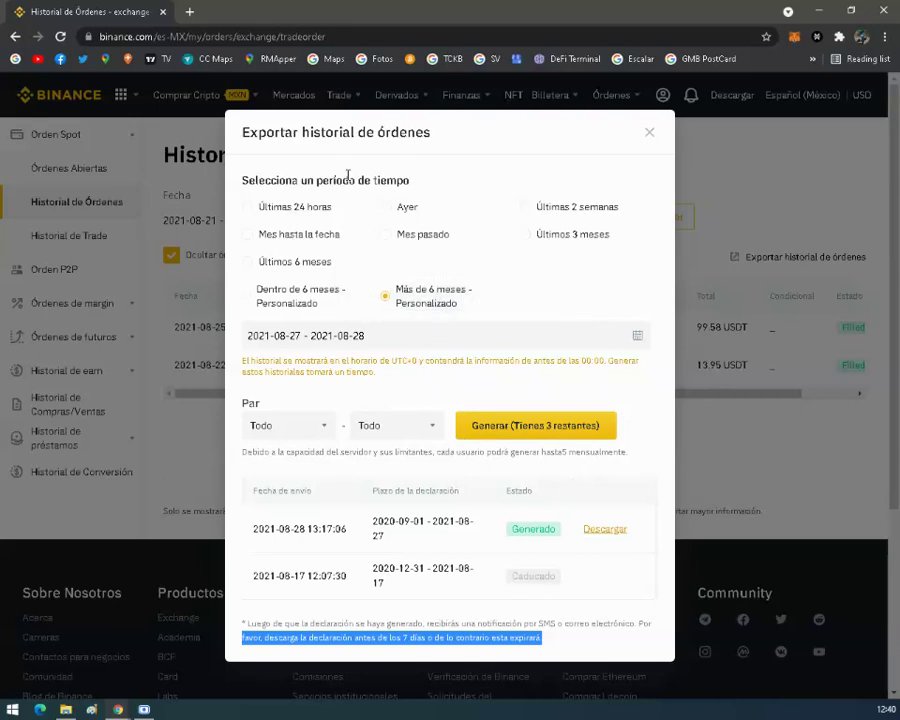
Create a new blank Google Sheets spreadsheet in a separate browser tab through sheets.new
{"action": "left_click", "coordinate": [189, 11]}
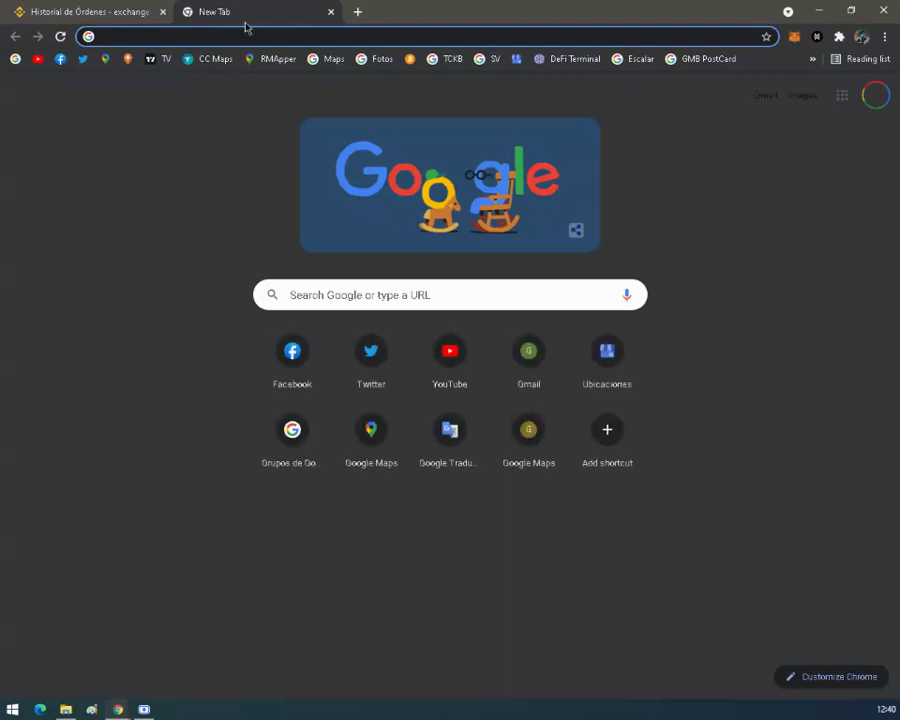
{"action": "left_click", "coordinate": [274, 37]}
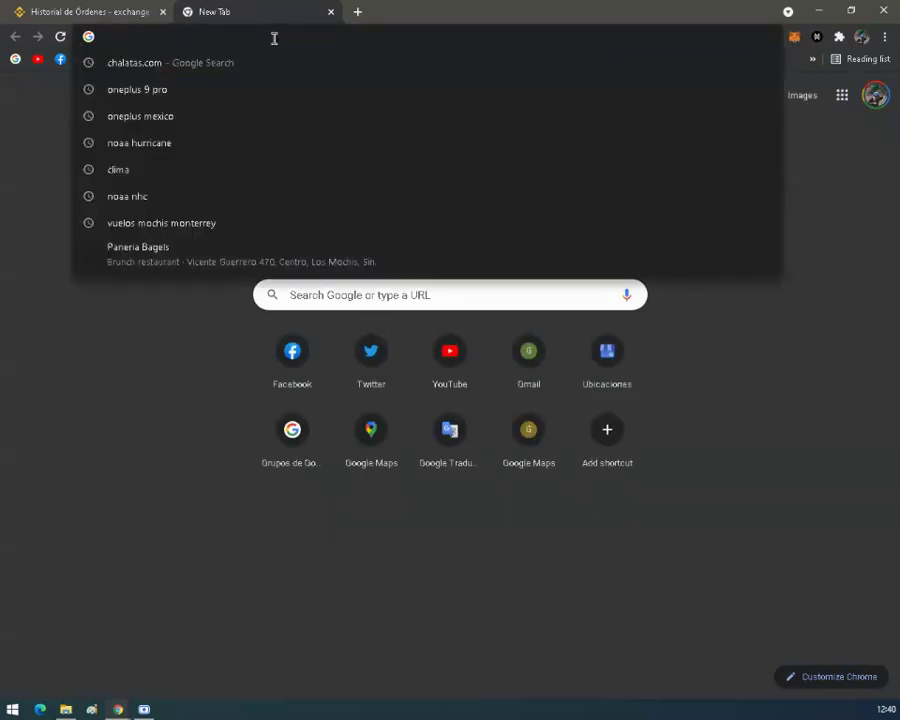
{"action": "type", "text": "sheets.new"}
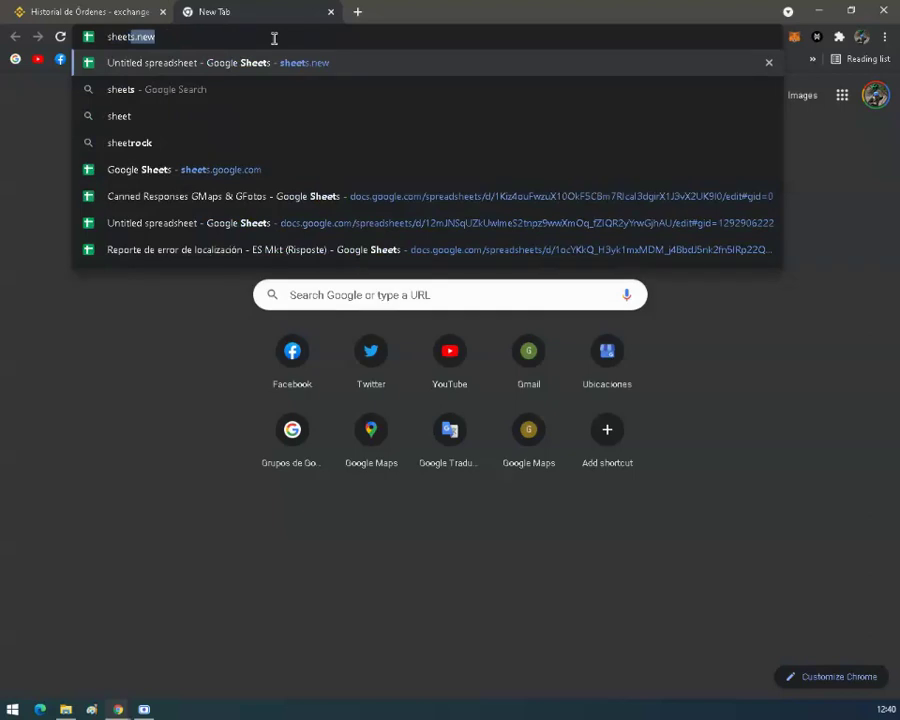
{"action": "key", "text": "Return"}
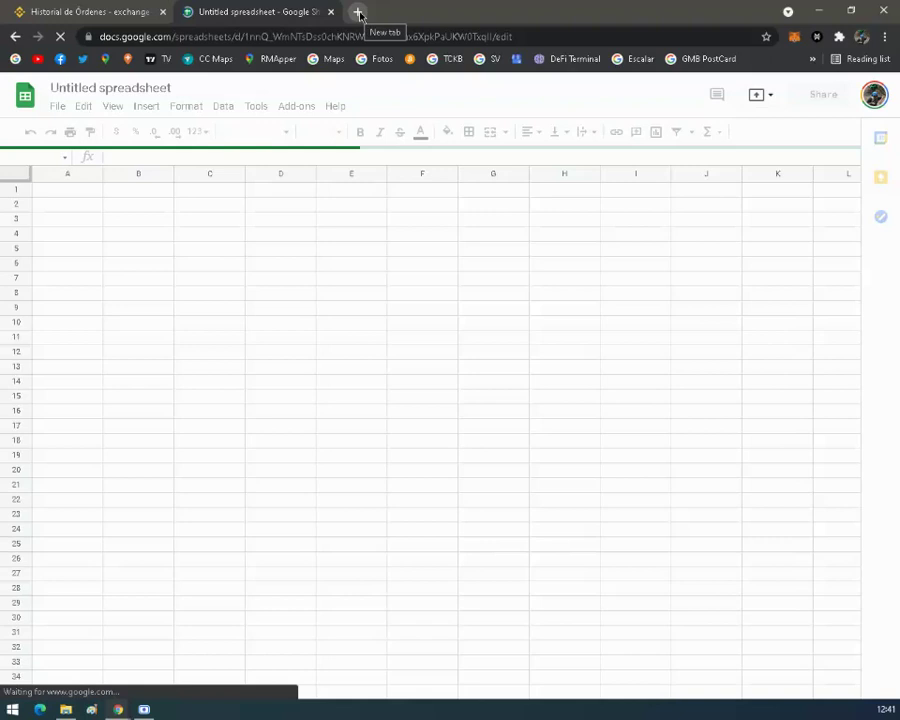
{"action": "left_click", "coordinate": [350, 36]}
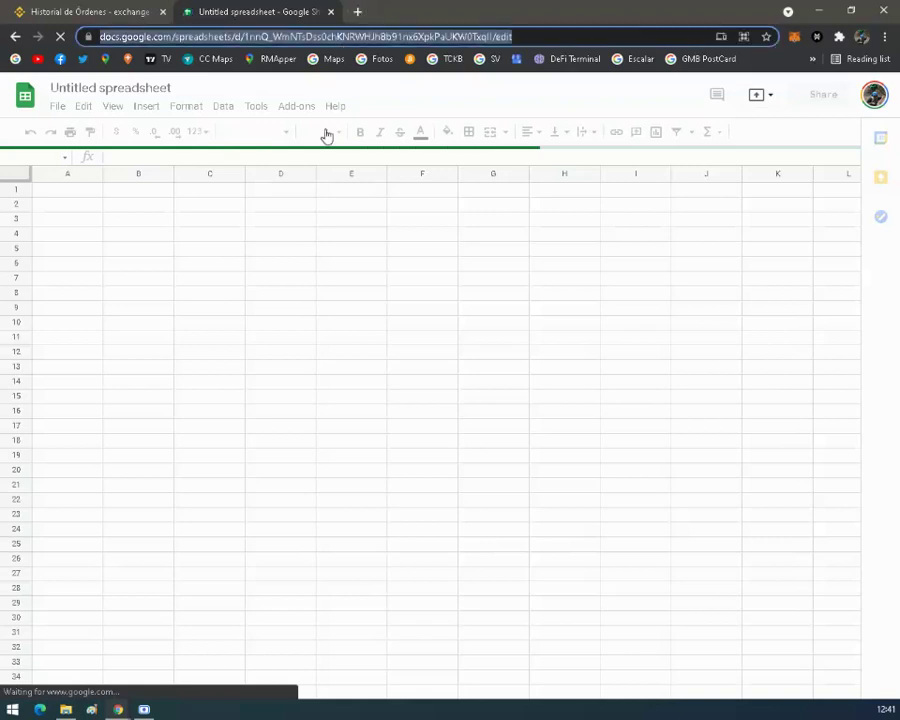
{"action": "type", "text": "sheets.new"}
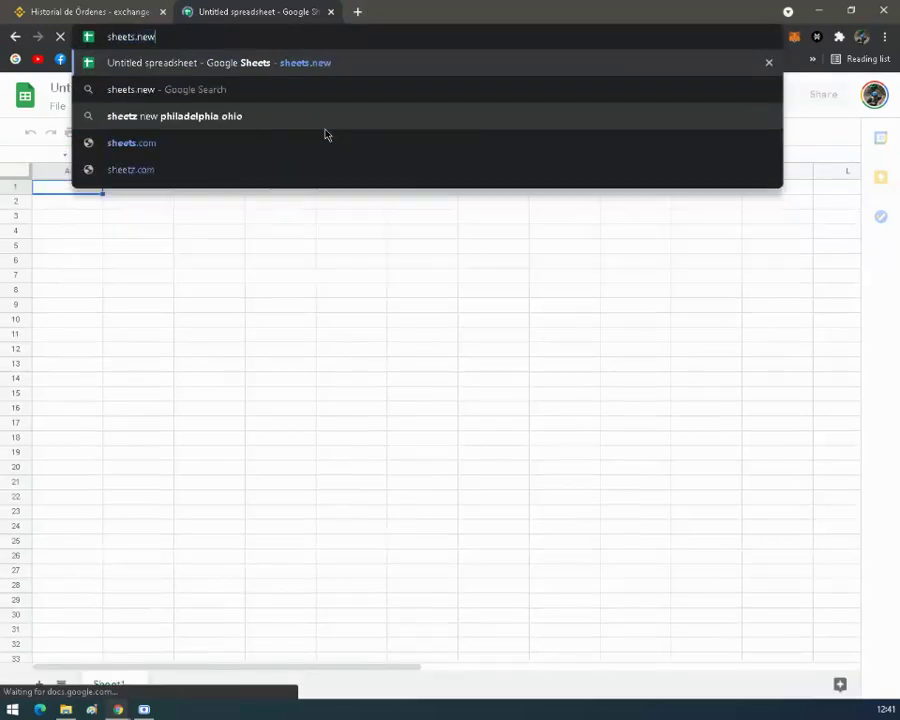
{"action": "key", "text": "Return"}
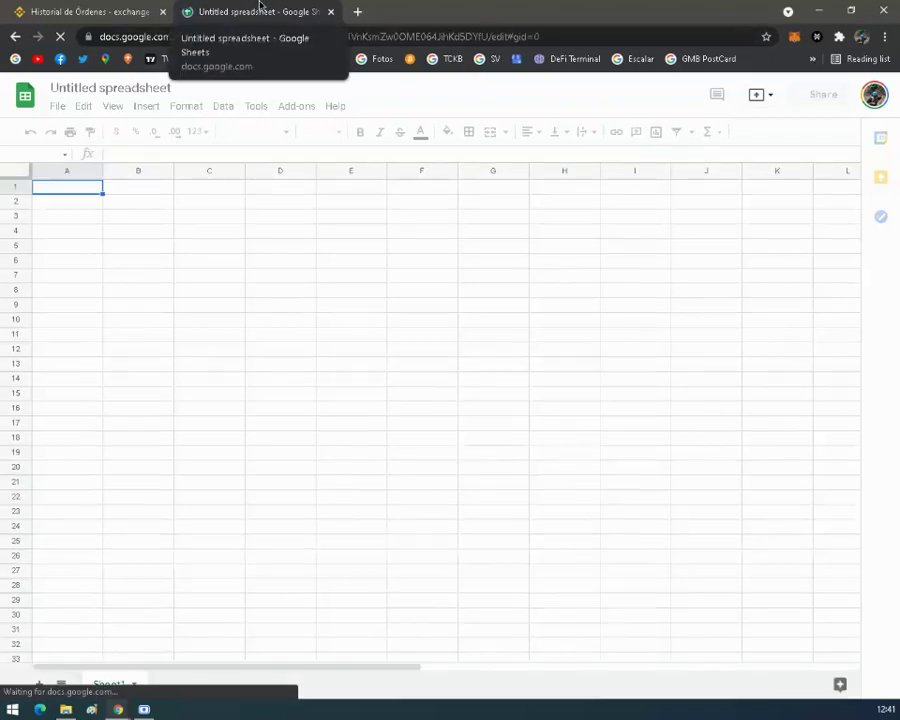
{"action": "left_click", "coordinate": [57, 108]}
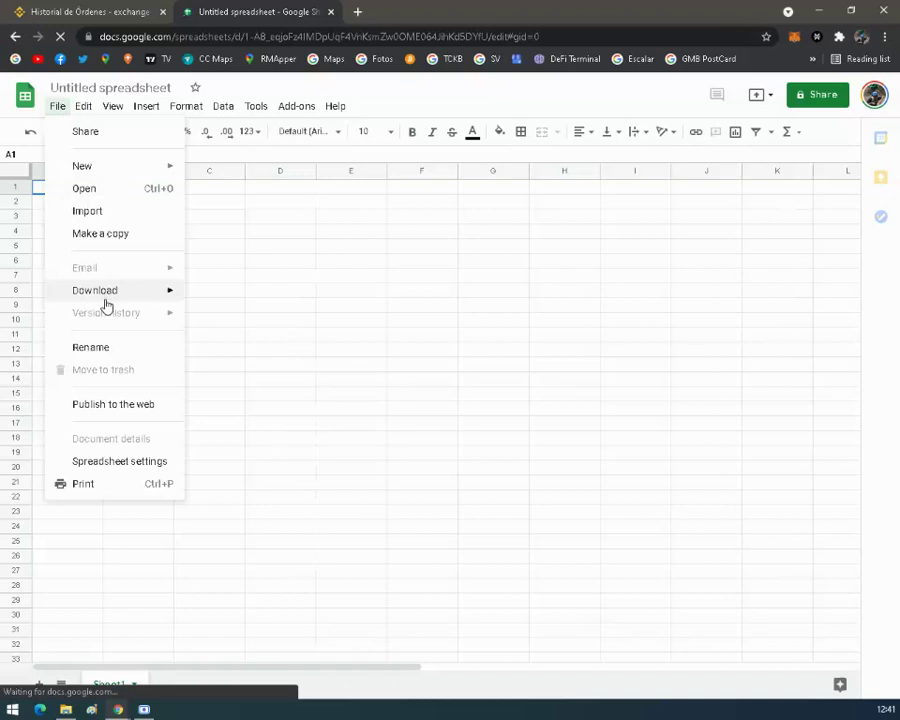
{"action": "left_click", "coordinate": [102, 218]}
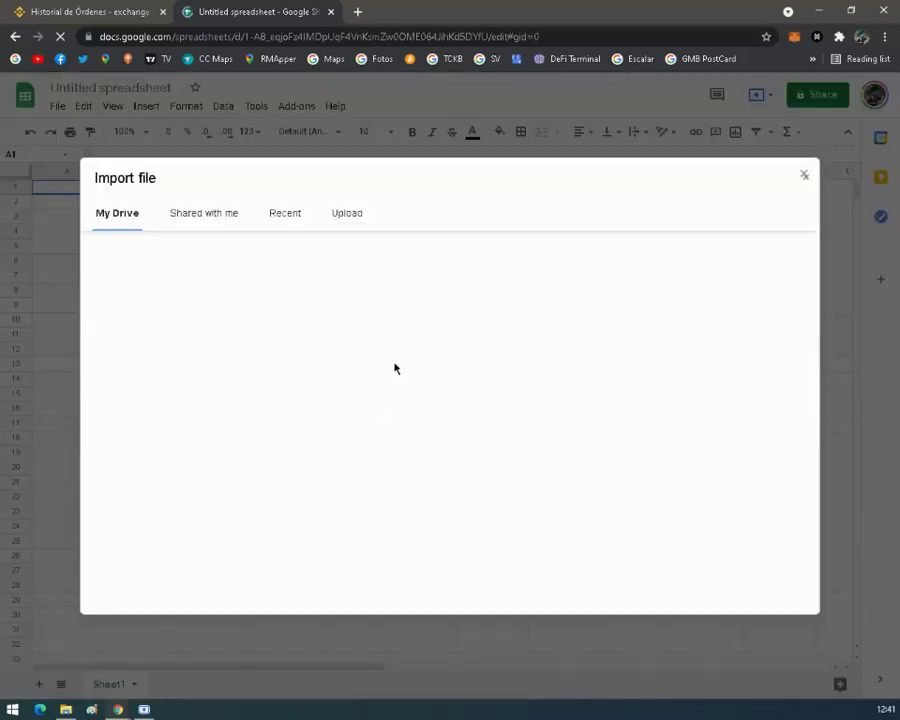
{"action": "left_click", "coordinate": [347, 218]}
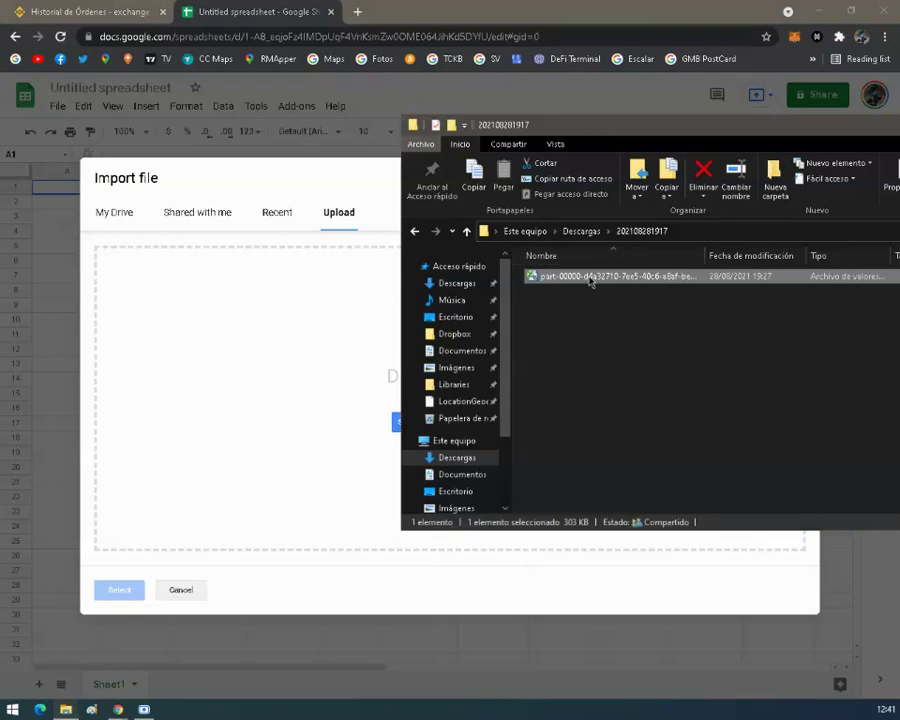
{"action": "left_click_drag", "start_coordinate": [590, 281], "coordinate": [292, 426]}
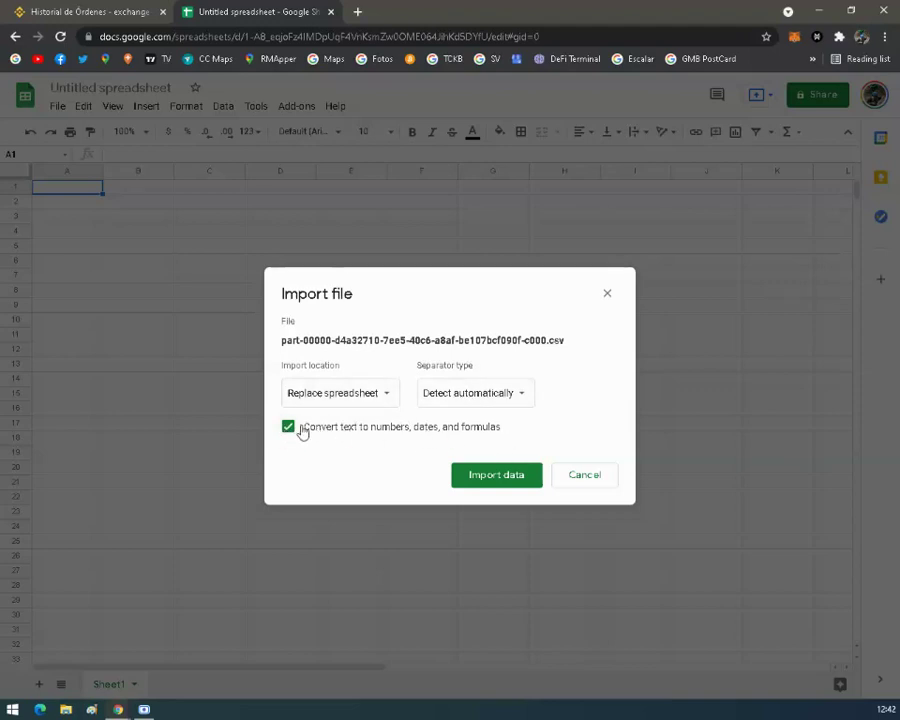
{"action": "left_click", "coordinate": [510, 486]}
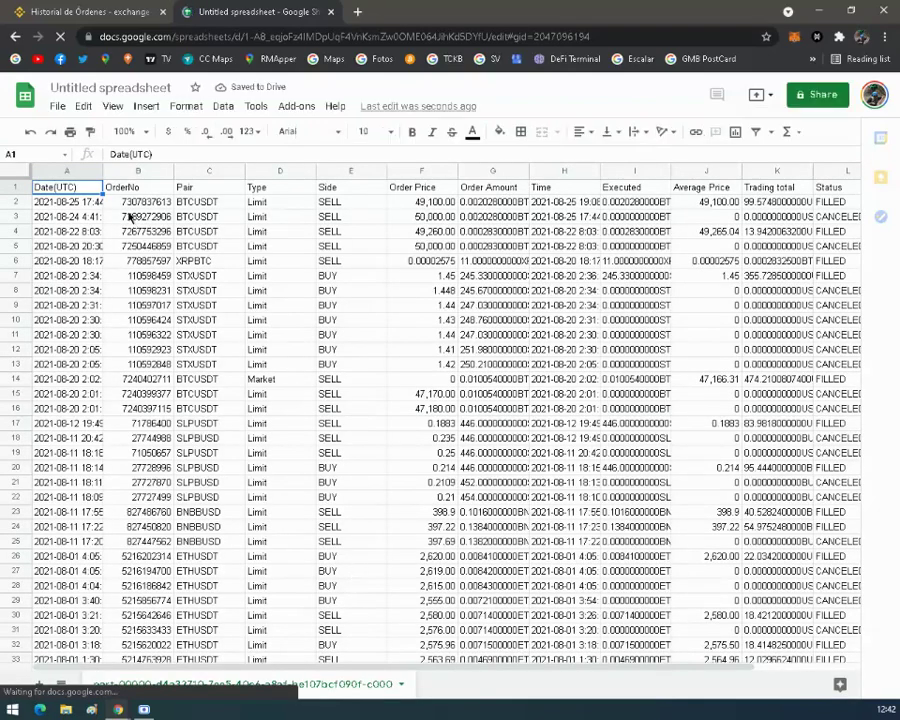
Rename the spreadsheet as "Historia Trades Binance SEPT 2020 - AGOSO 2021"
{"action": "left_click", "coordinate": [113, 88]}
{"action": "type", "text": "H"}
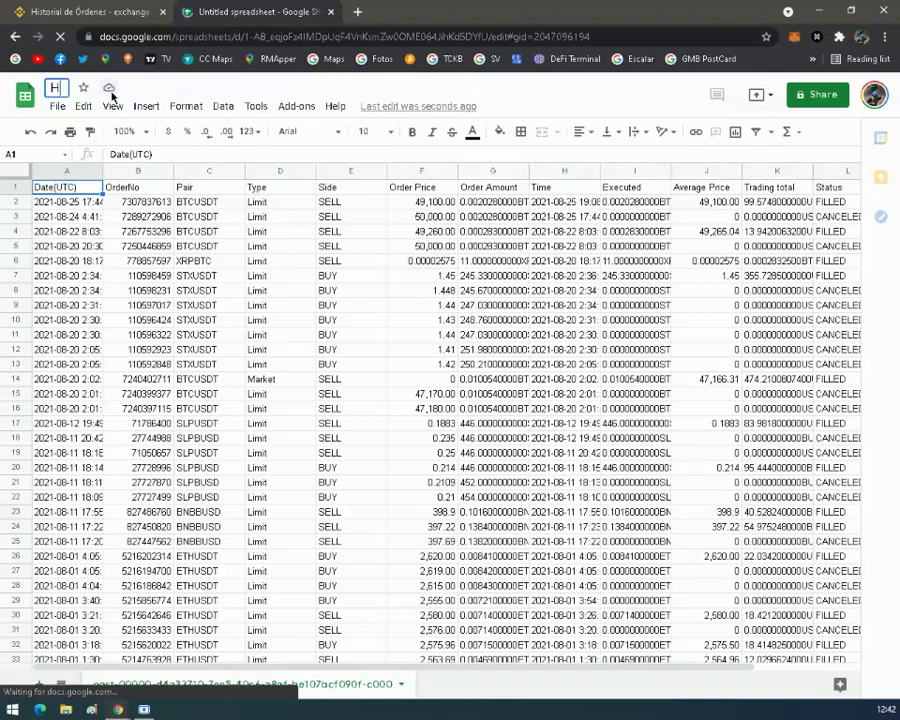
{"action": "type", "text": "istoria Trades"}
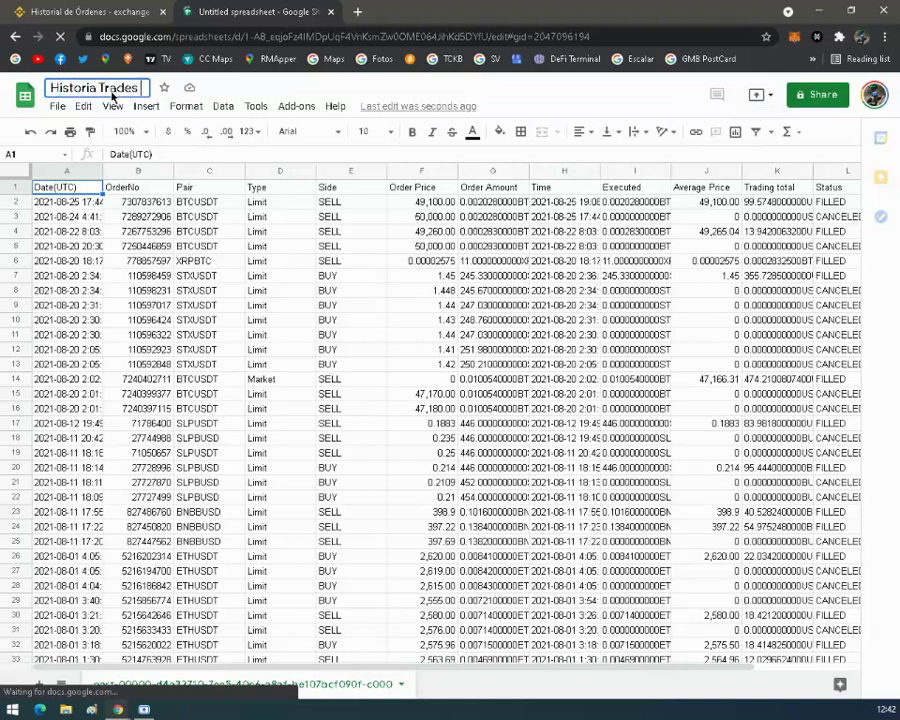
{"action": "type", "text": " Binance"}
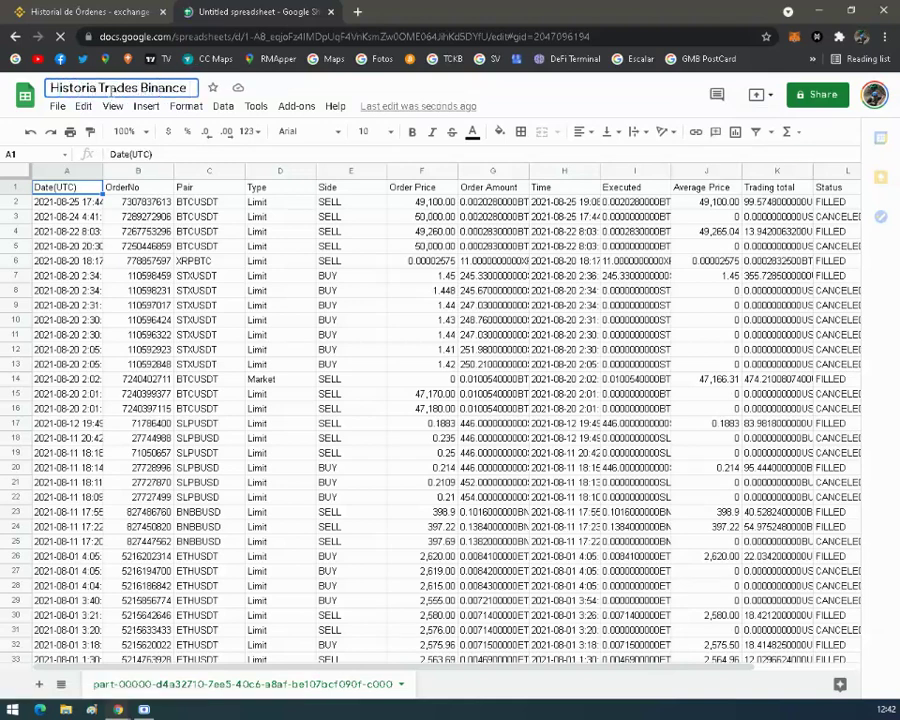
{"action": "type", "text": " SE"}
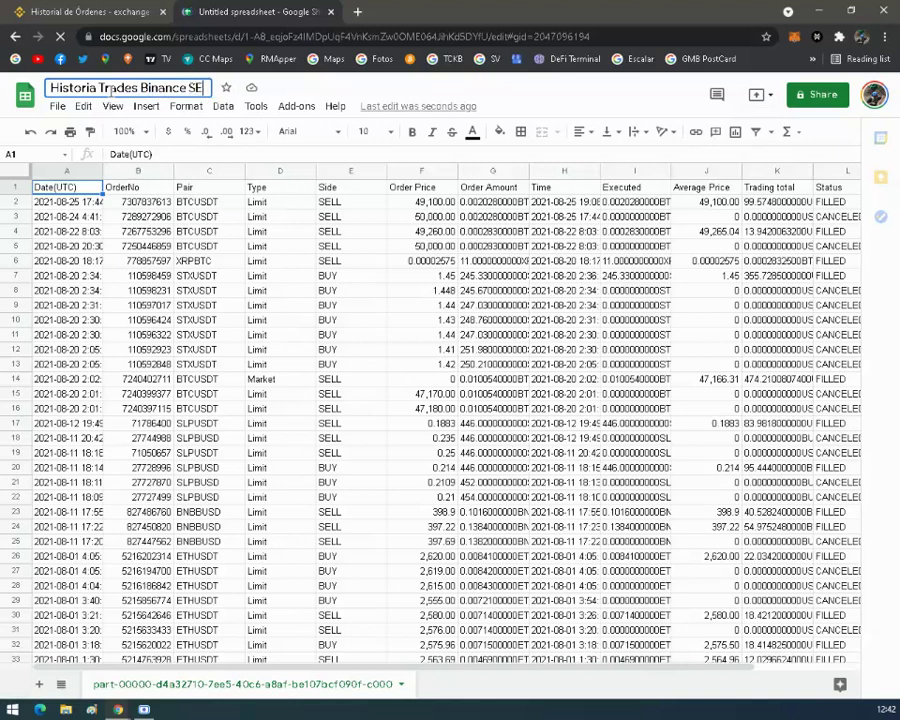
{"action": "type", "text": "PT 2020 -"}
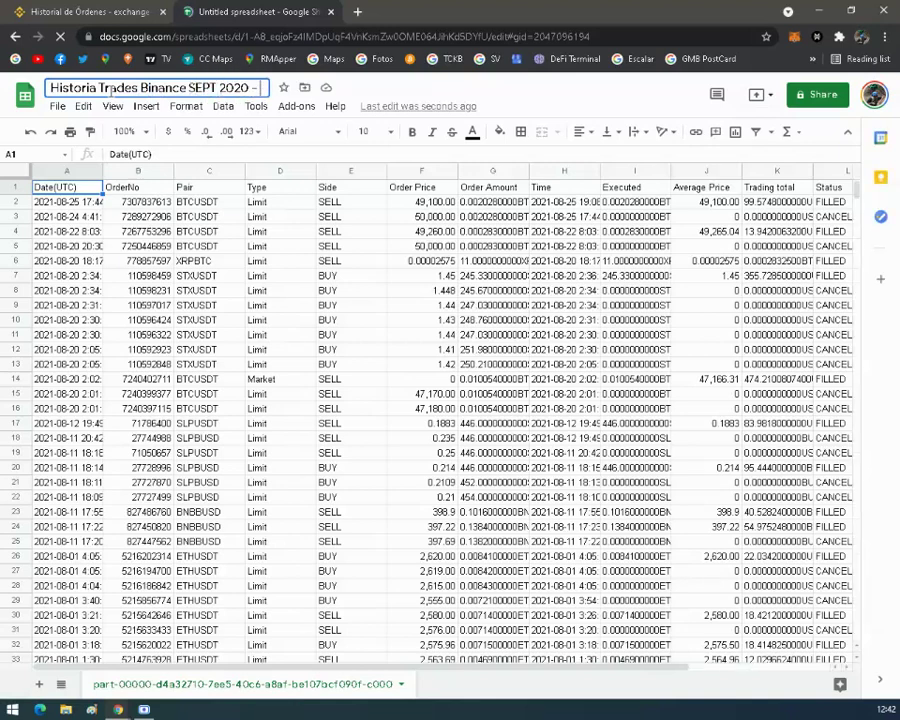
{"action": "type", "text": " AGOS"}
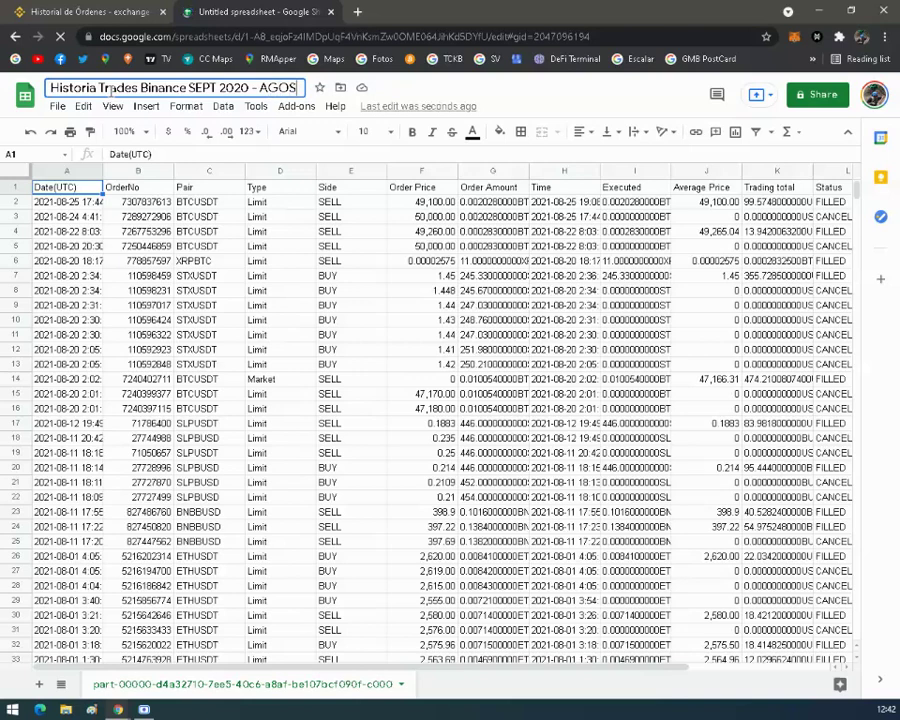
{"action": "type", "text": "O 2021"}
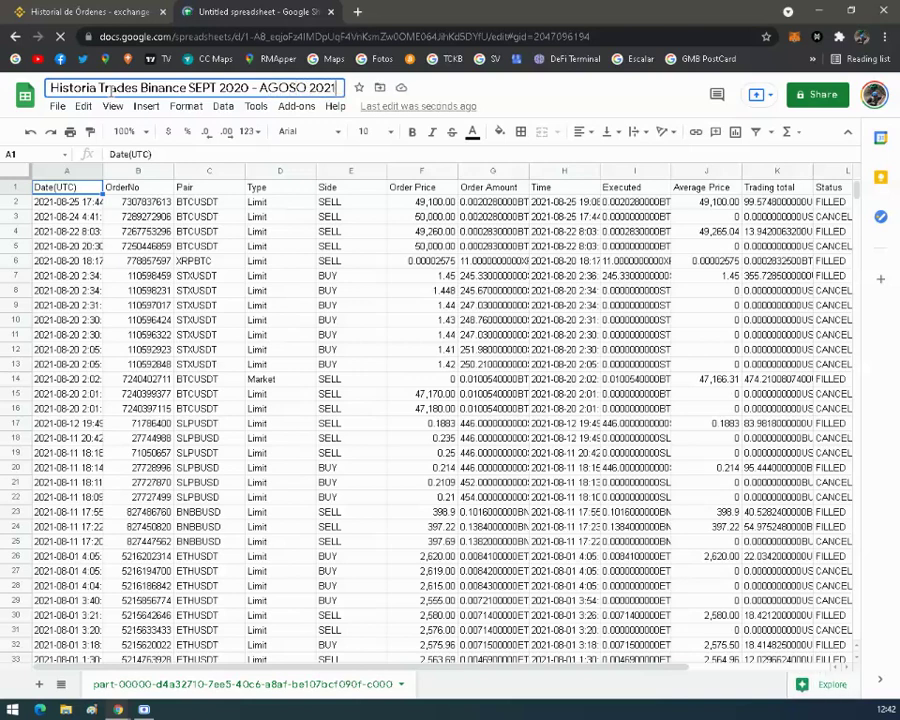
{"action": "left_click", "coordinate": [150, 231]}
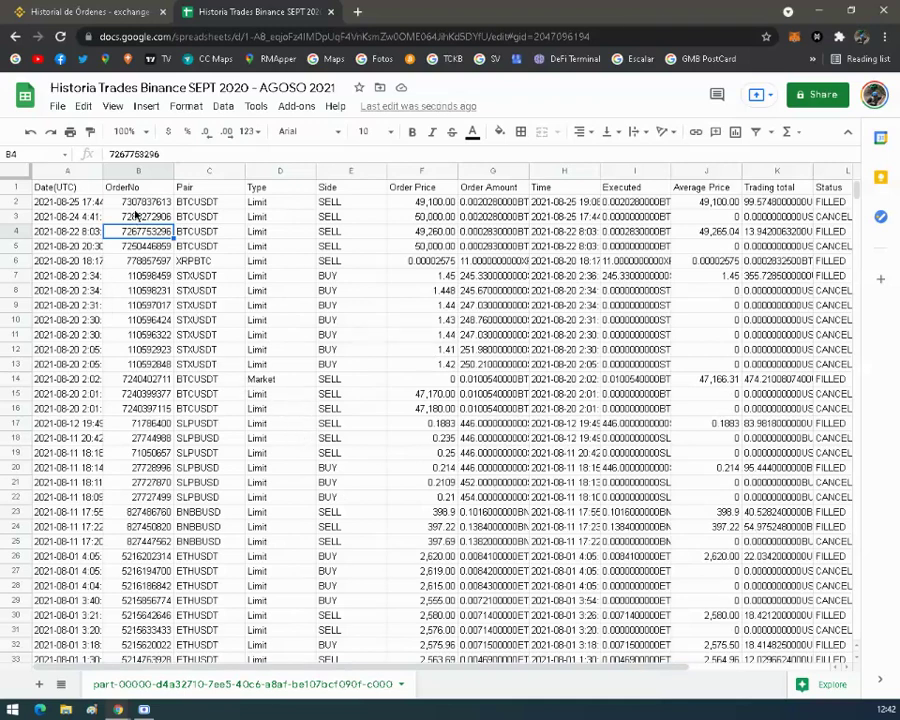
Hide the OrderNo column
{"action": "left_click", "coordinate": [139, 172]}
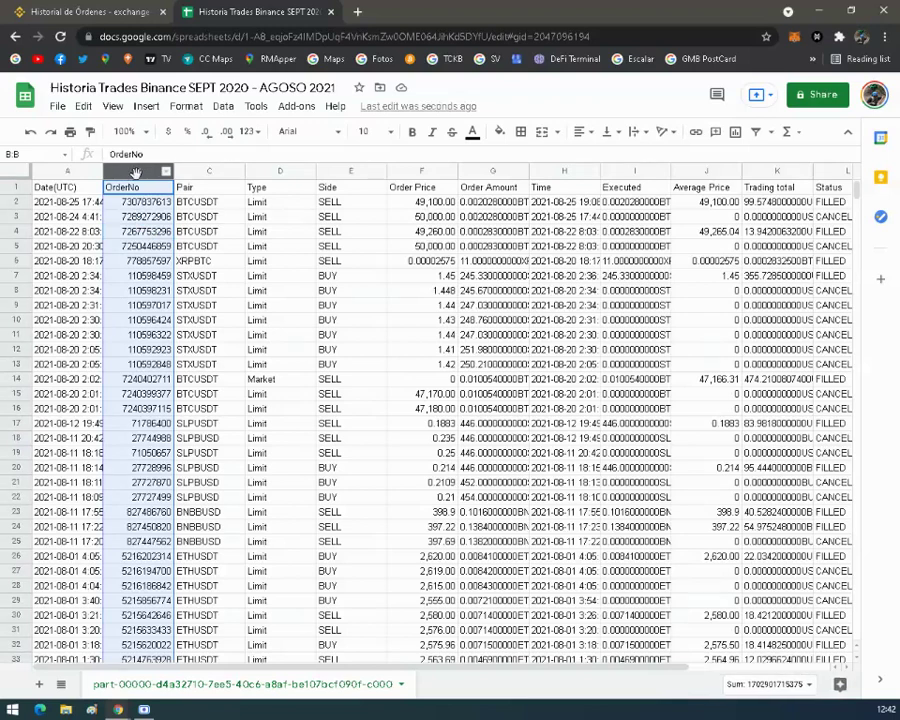
{"action": "right_click", "coordinate": [136, 172]}
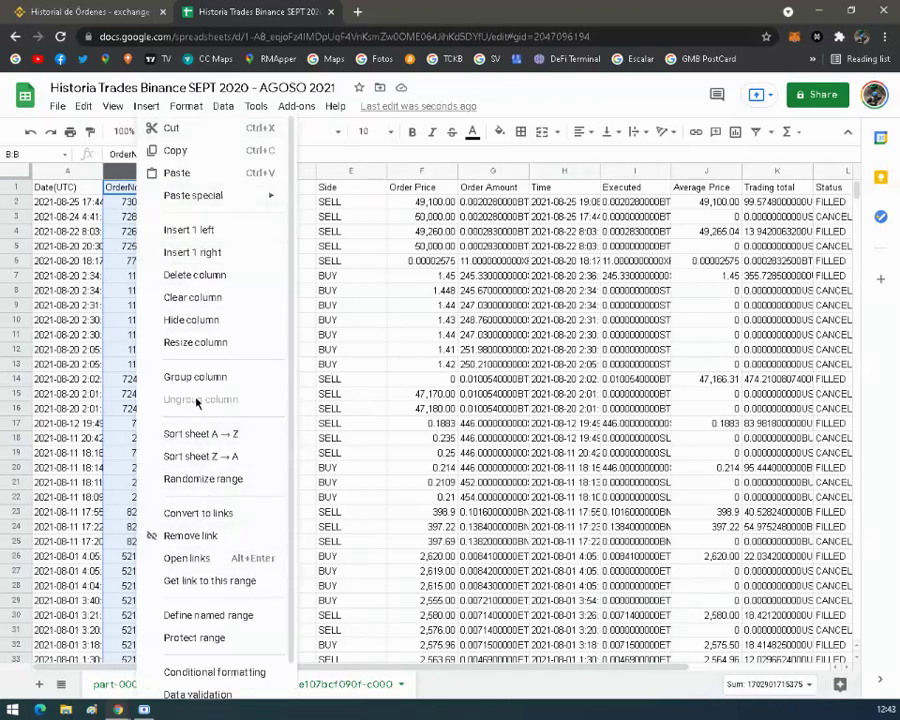
{"action": "left_click", "coordinate": [206, 326]}
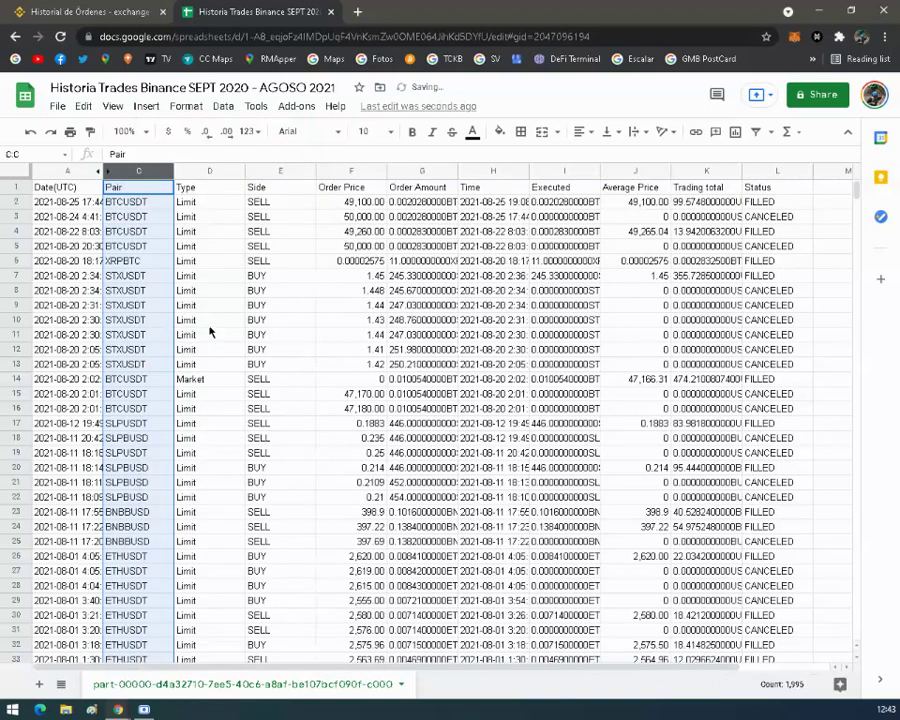
Review the Type, Order Price, Order Amount, Executed and Average Price columns of the imported orders
{"action": "left_click", "coordinate": [208, 172]}
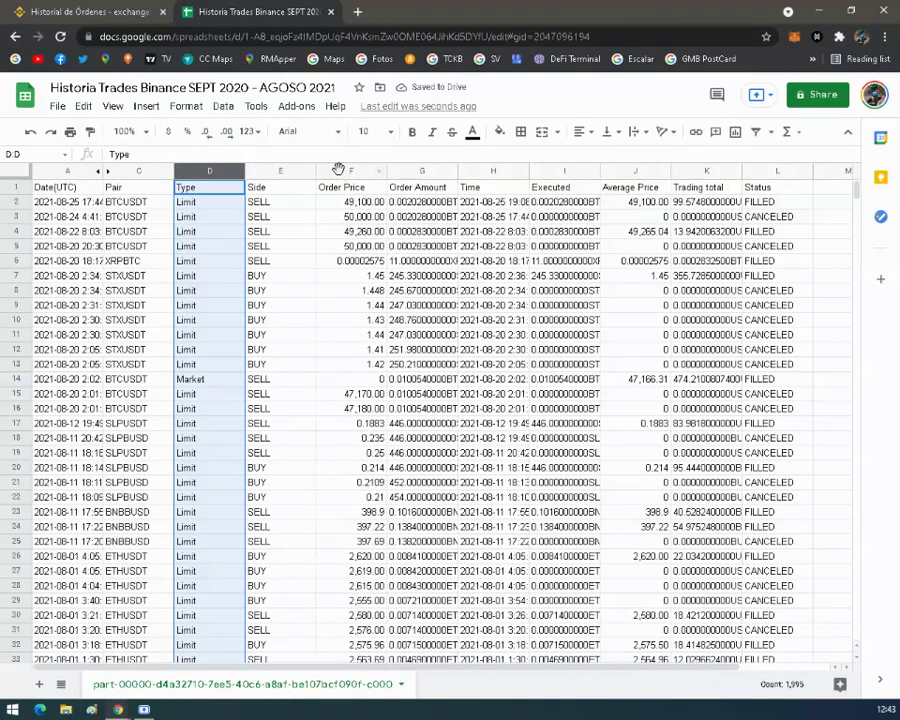
{"action": "left_click", "coordinate": [351, 172]}
{"action": "left_click", "coordinate": [426, 172]}
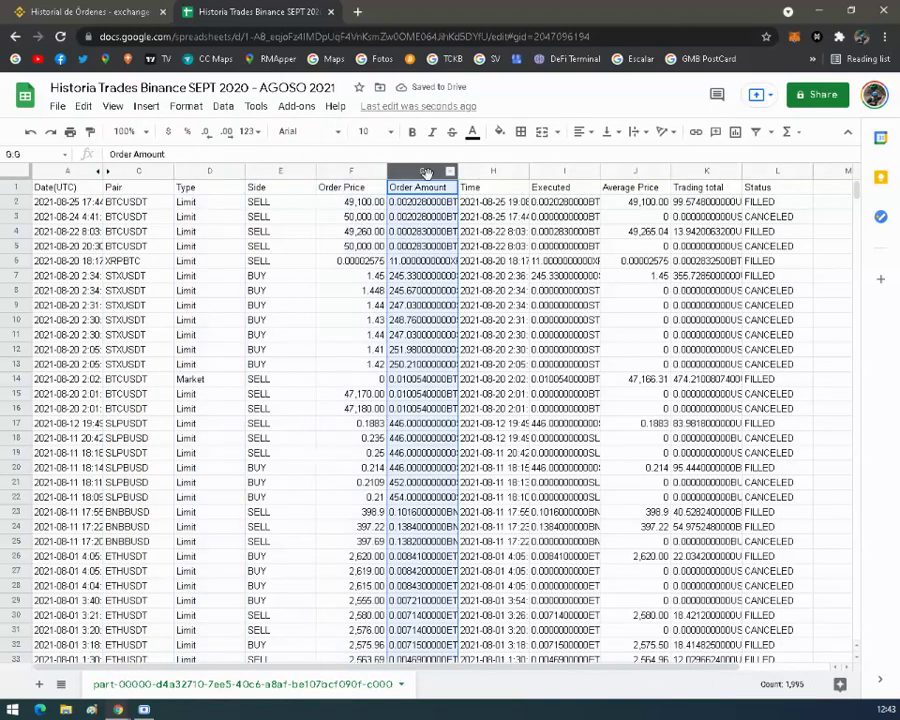
{"action": "left_click", "coordinate": [566, 172]}
{"action": "left_click", "coordinate": [634, 172]}
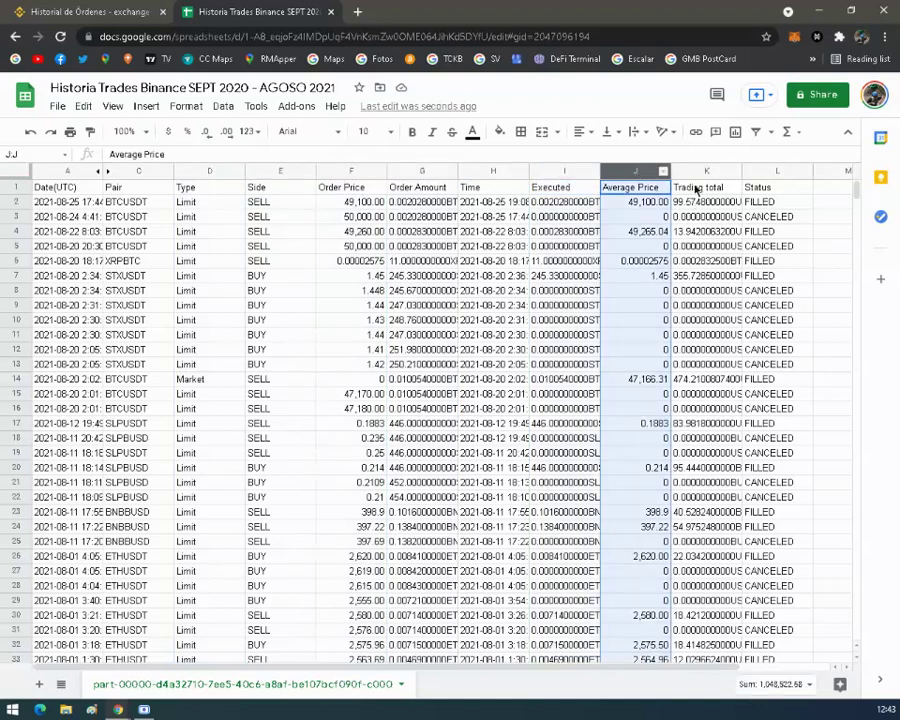
Look through the order statuses and create a new filter view on the Status column
{"action": "left_click", "coordinate": [775, 172]}
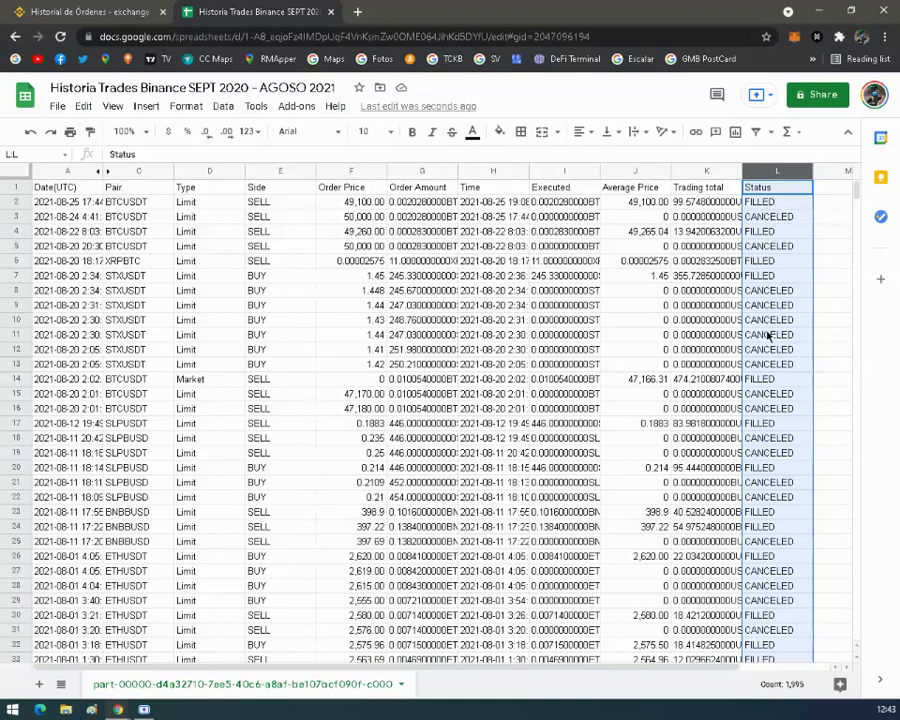
{"action": "scroll", "coordinate": [770, 368], "scroll_direction": "down", "scroll_amount": 20}
{"action": "scroll", "coordinate": [773, 425], "scroll_direction": "down", "scroll_amount": 15}
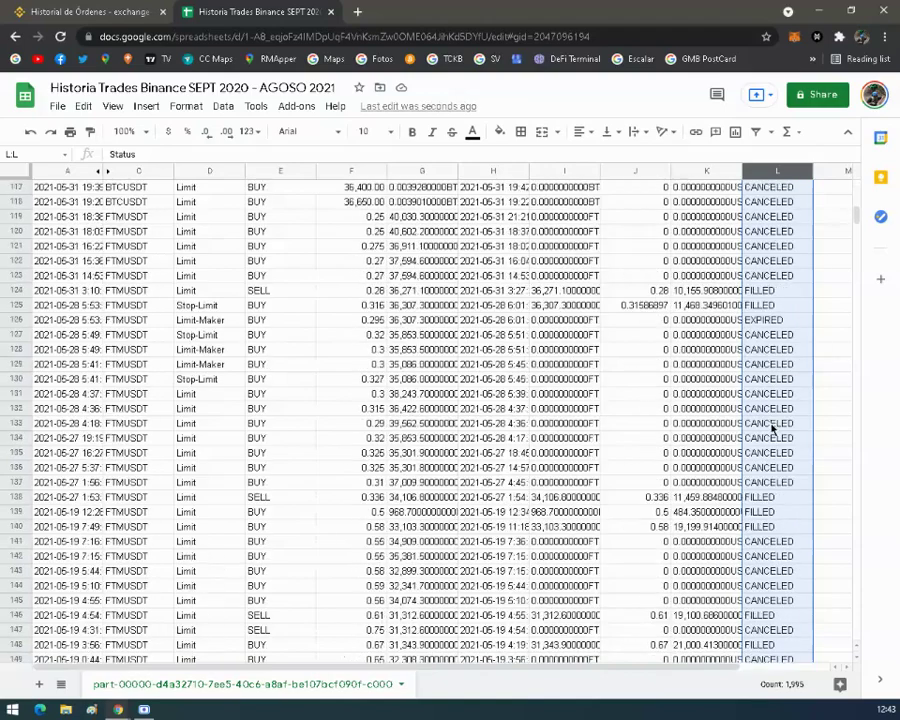
{"action": "scroll", "coordinate": [770, 430], "scroll_direction": "up", "scroll_amount": 20}
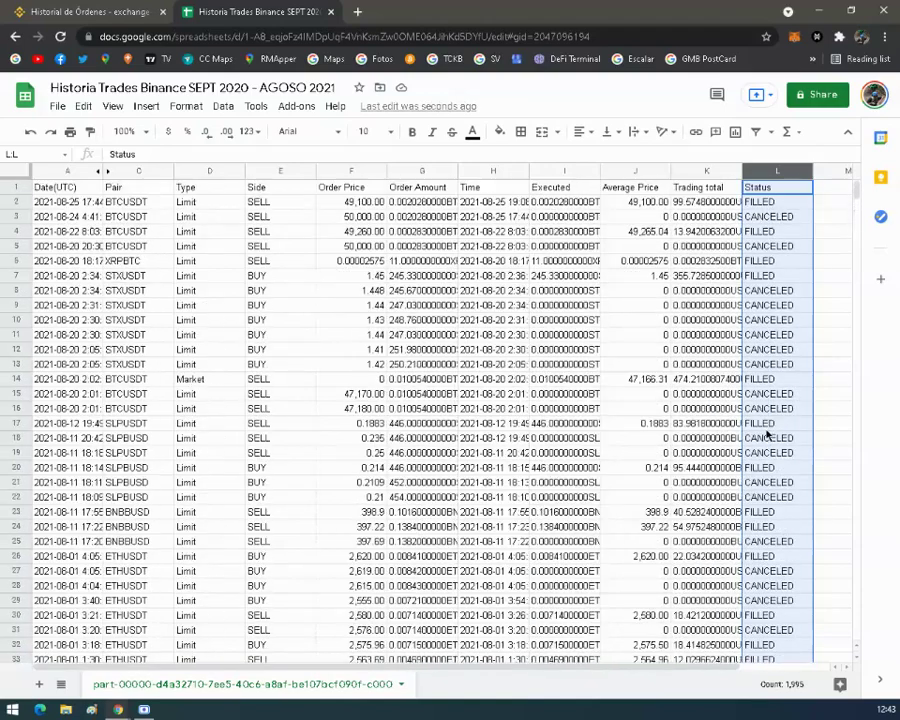
{"action": "left_click", "coordinate": [771, 132]}
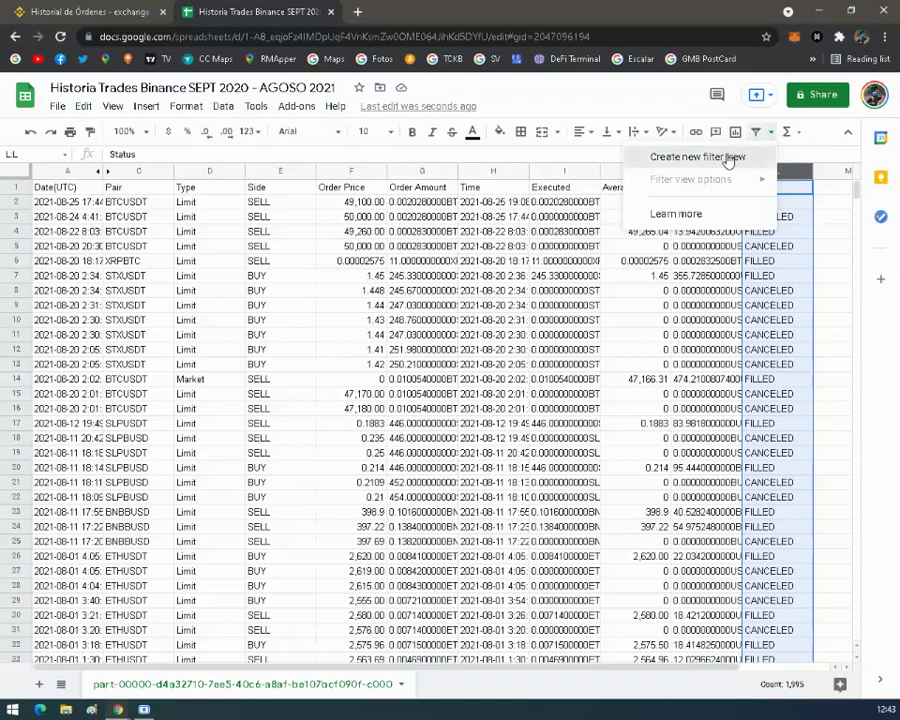
{"action": "left_click", "coordinate": [680, 157]}
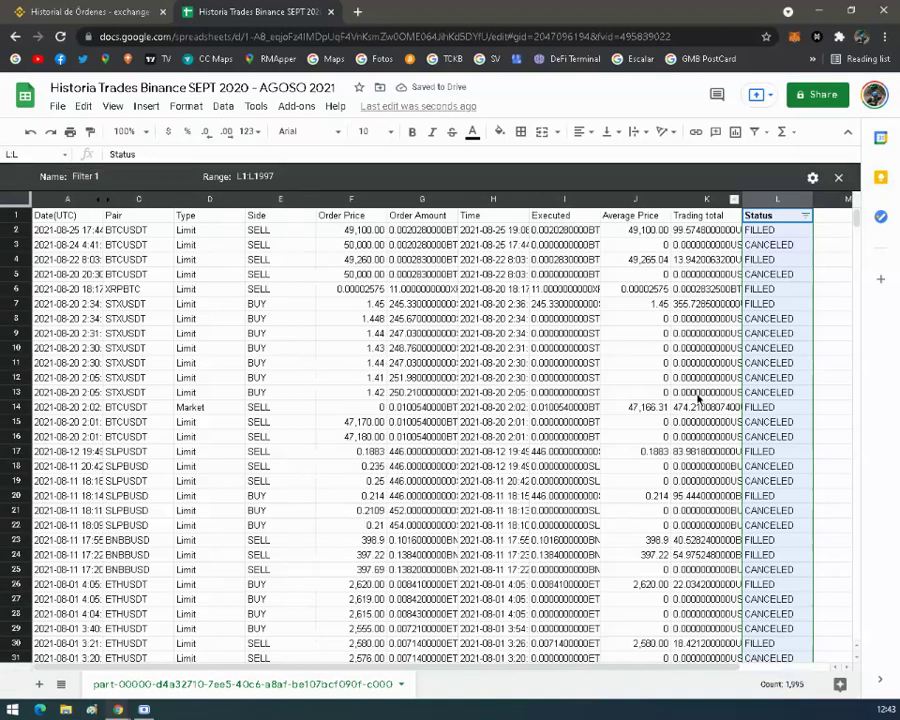
{"action": "left_click", "coordinate": [775, 363]}
{"action": "left_click", "coordinate": [832, 244]}
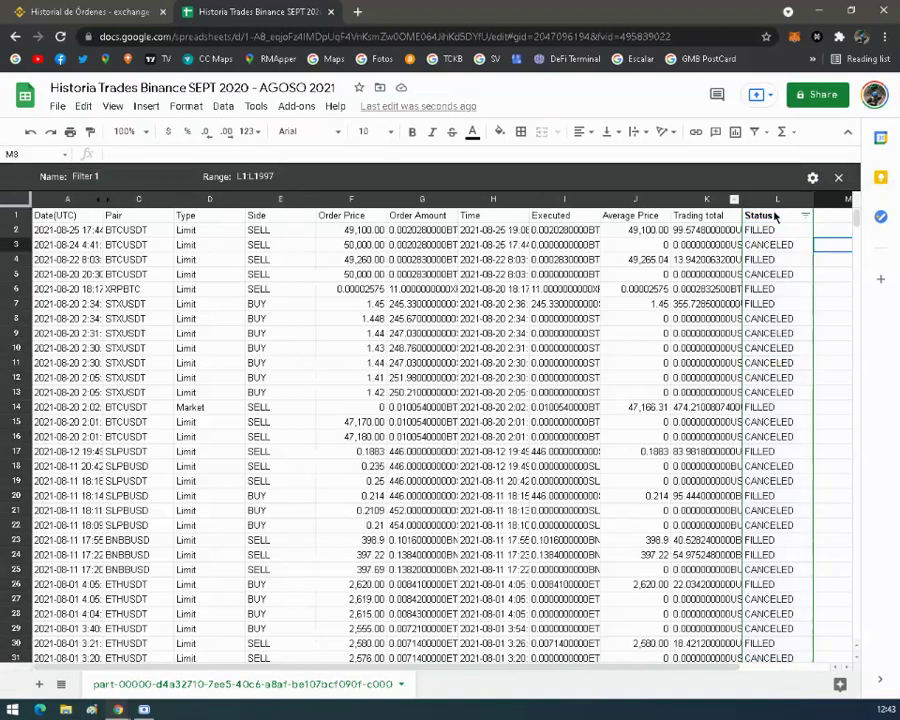
Filter the Status column by values, excluding blanks, CANCELED and EXPIRED and keeping FILLED and PARTIALLY_FILLED
{"action": "left_click", "coordinate": [775, 217]}
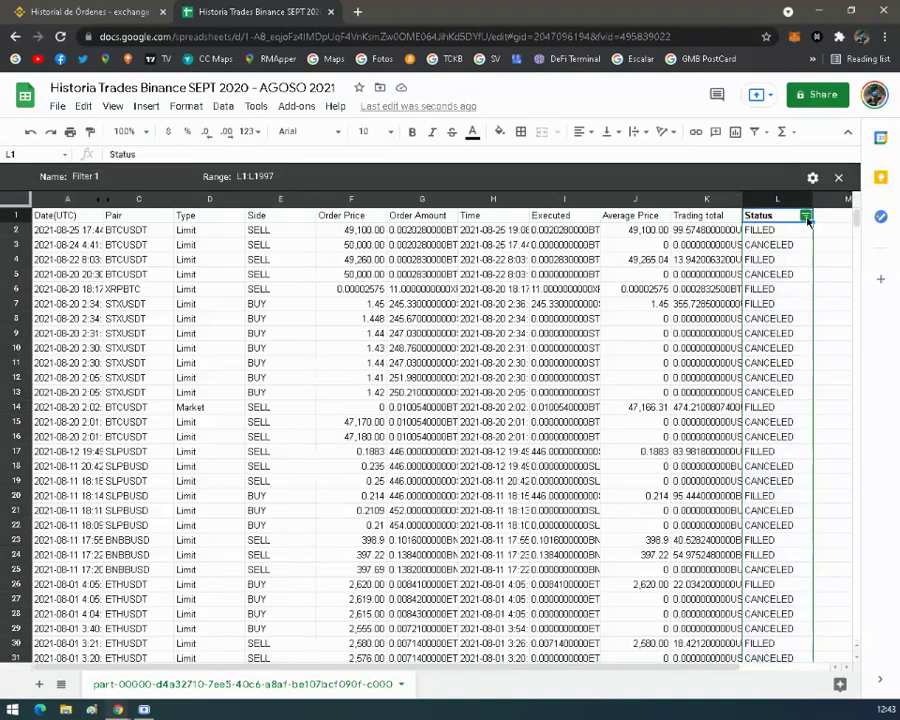
{"action": "left_click", "coordinate": [805, 217]}
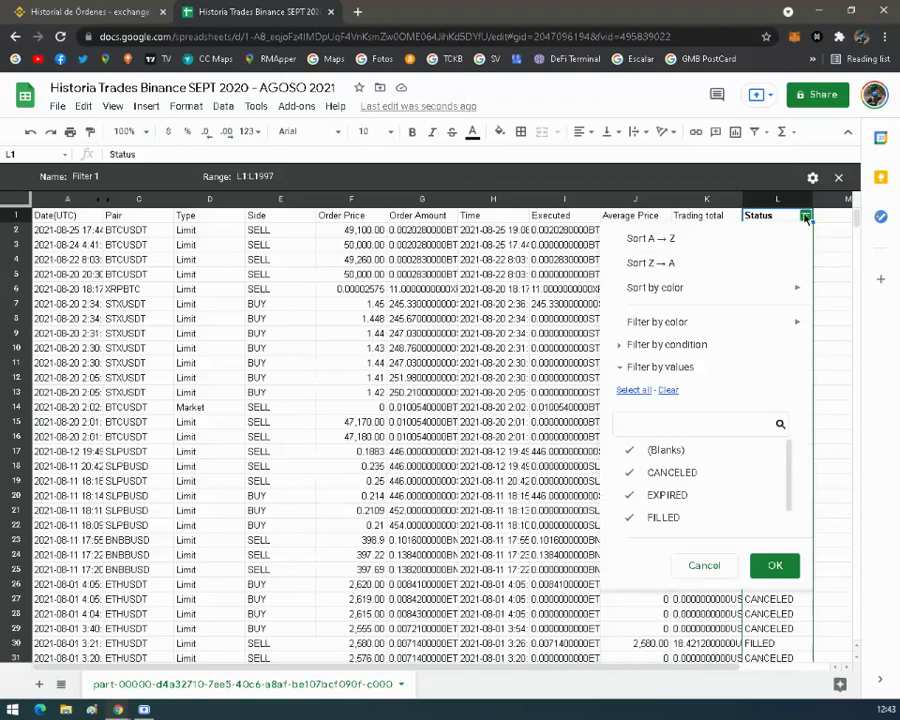
{"action": "left_click", "coordinate": [632, 473]}
{"action": "left_click", "coordinate": [629, 450]}
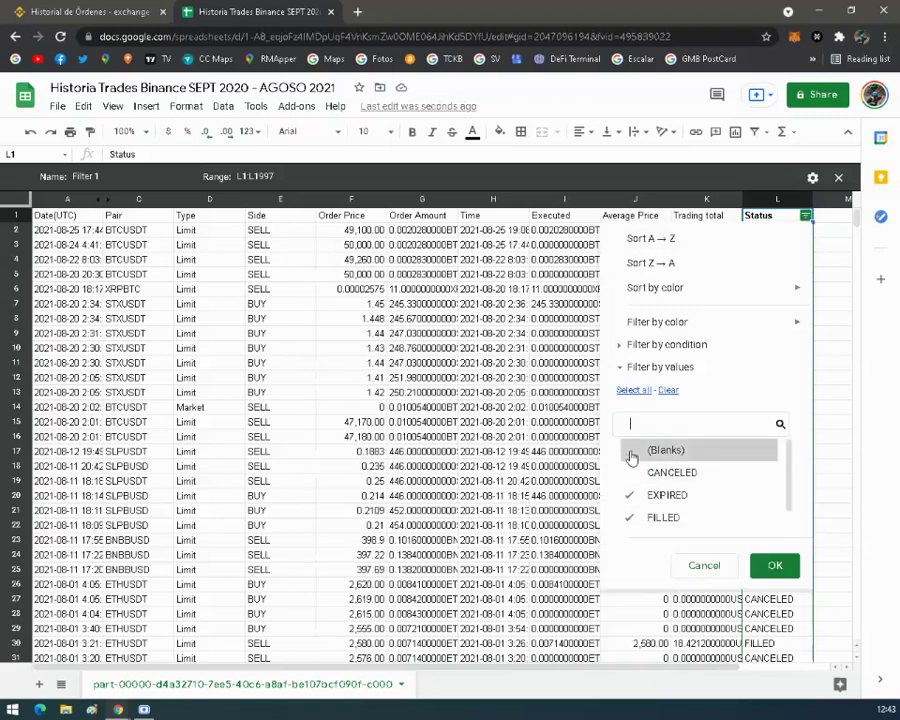
{"action": "left_click", "coordinate": [660, 496]}
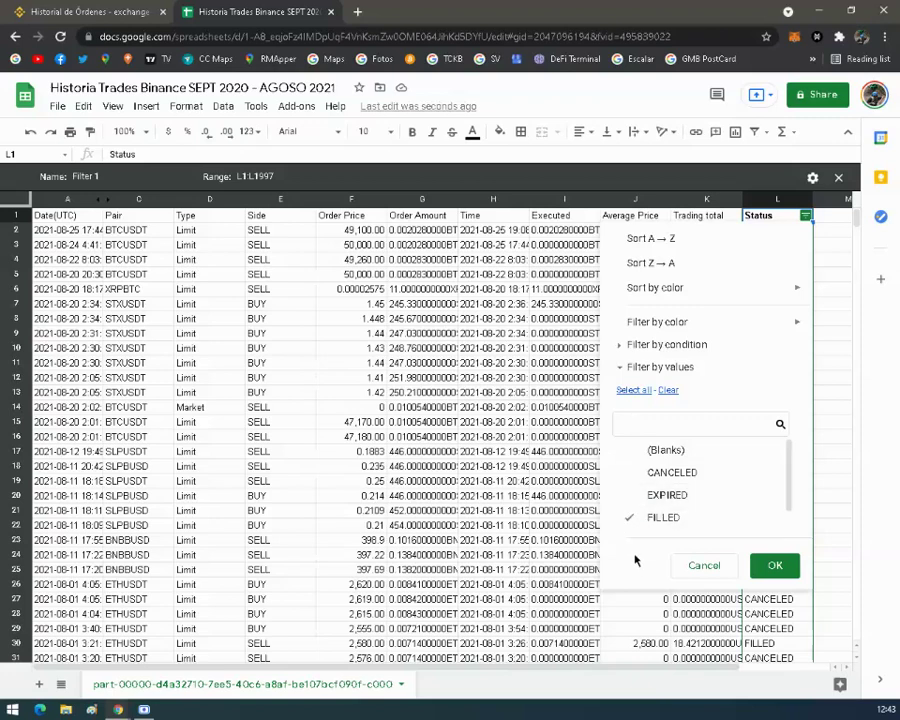
{"action": "scroll", "coordinate": [655, 512], "scroll_direction": "down", "scroll_amount": 1}
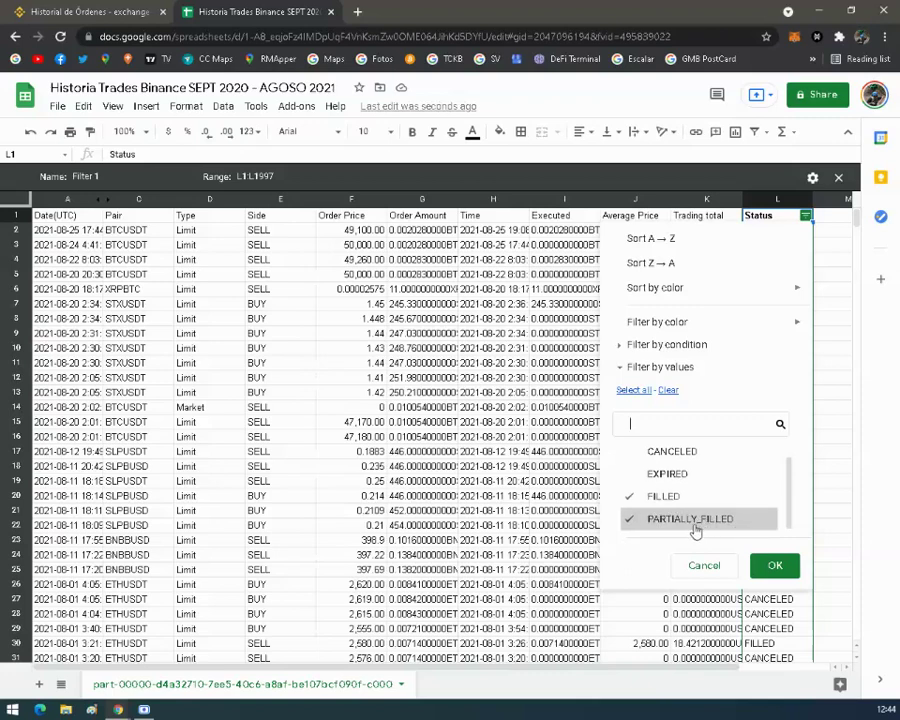
{"action": "left_click", "coordinate": [775, 565]}
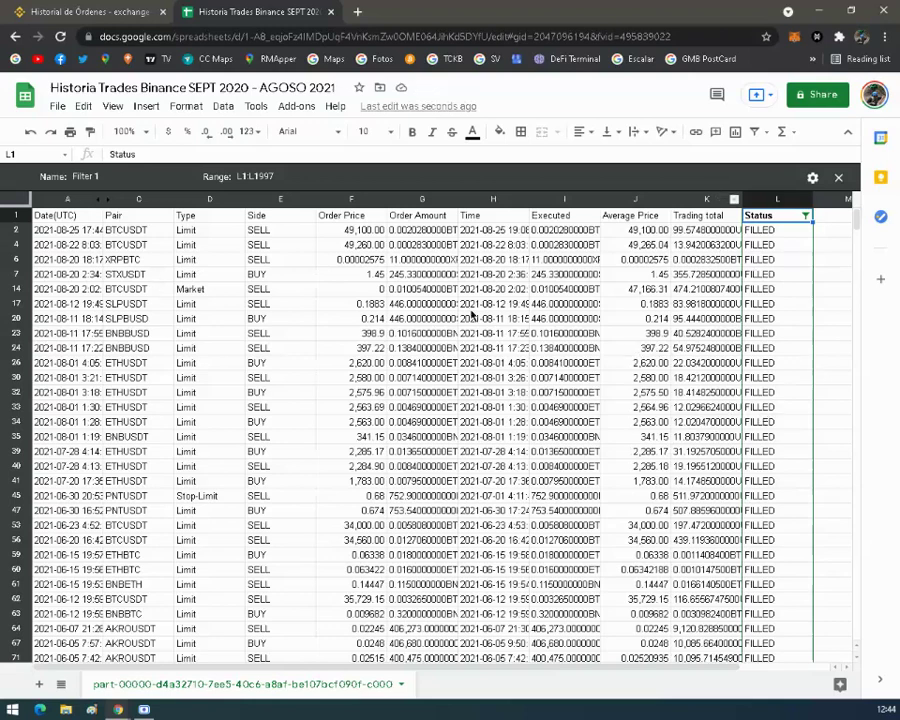
Add a conditional format rule to the Side column that fills cells whose text contains BUY with bright green
{"action": "left_click", "coordinate": [270, 216]}
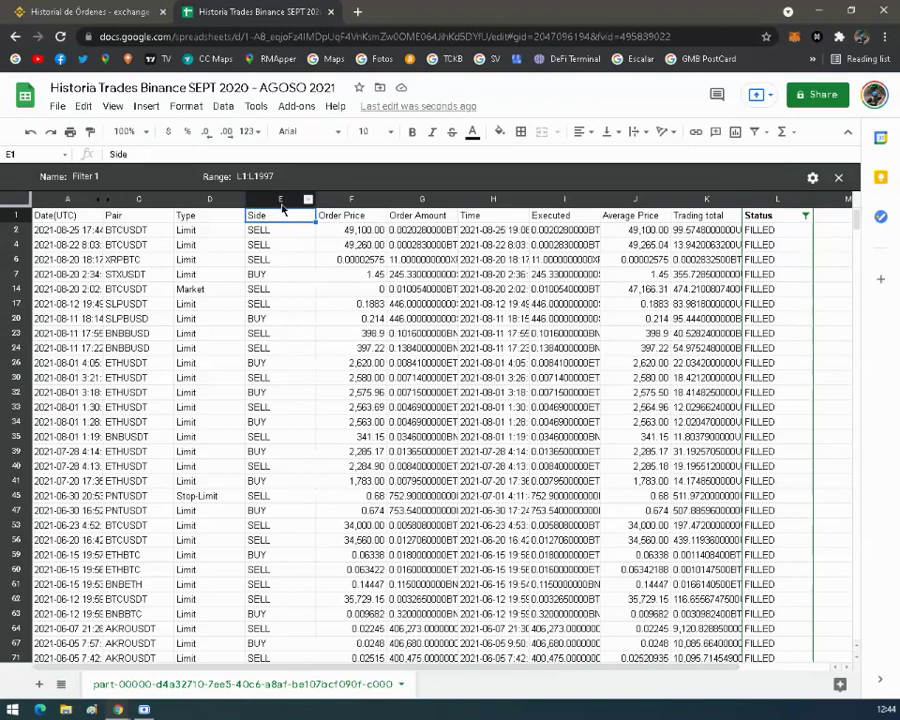
{"action": "left_click", "coordinate": [282, 200]}
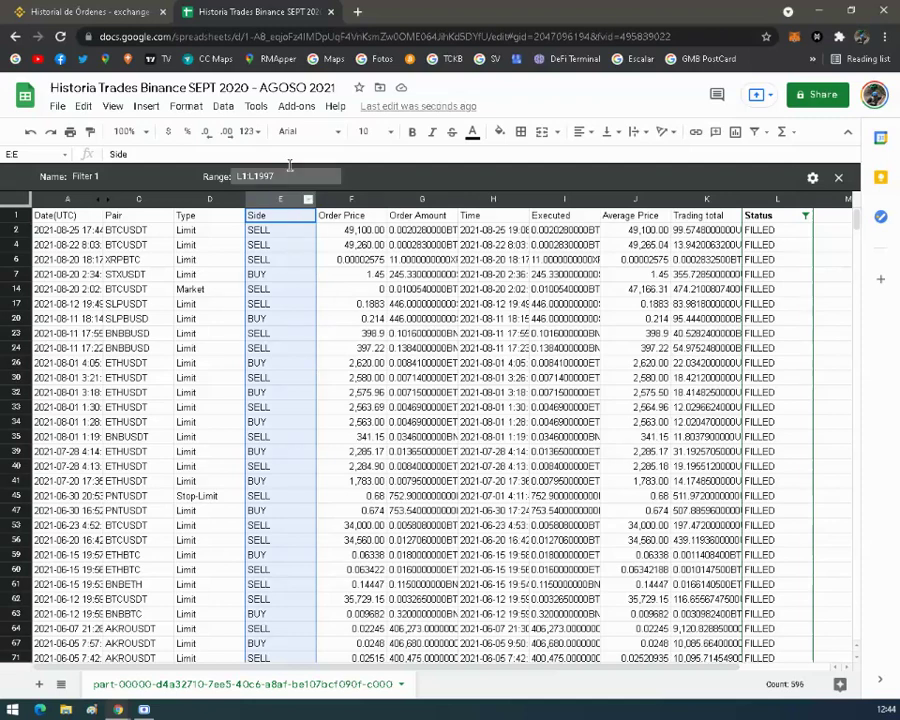
{"action": "left_click", "coordinate": [188, 106]}
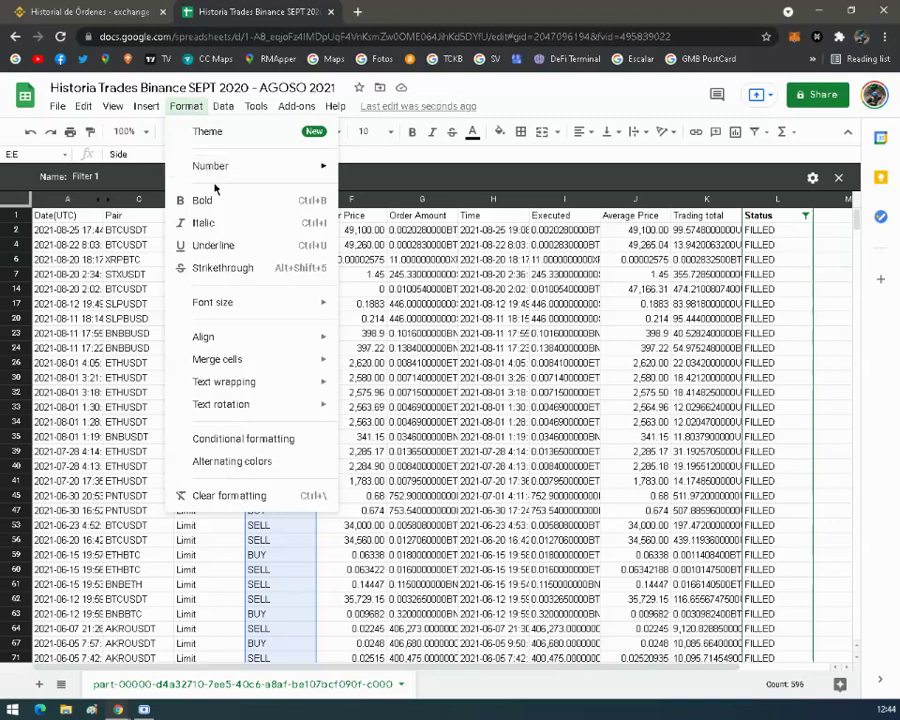
{"action": "left_click", "coordinate": [265, 442]}
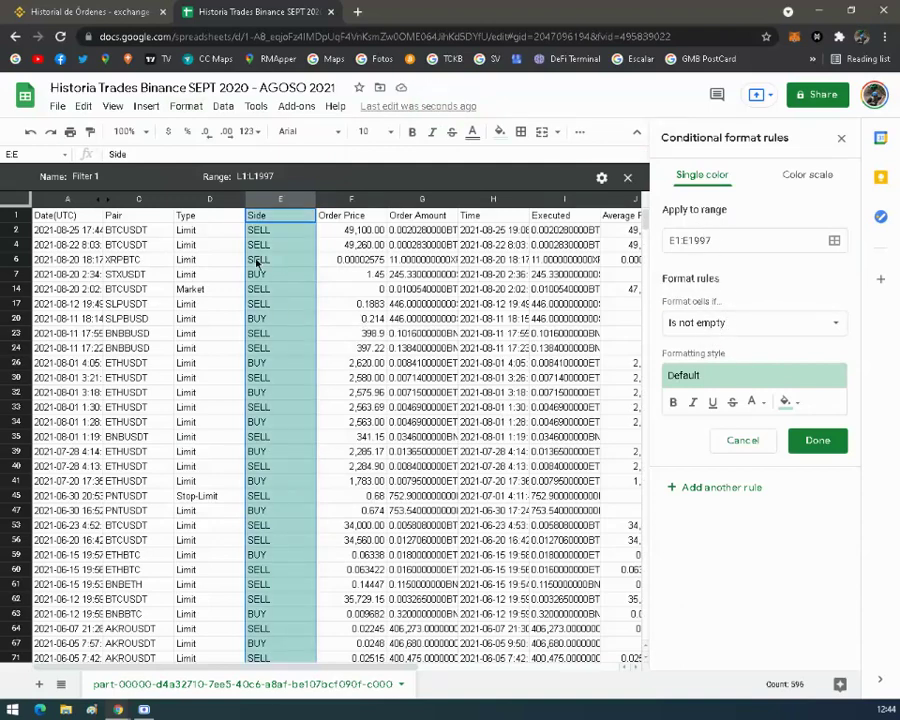
{"action": "left_click", "coordinate": [680, 322]}
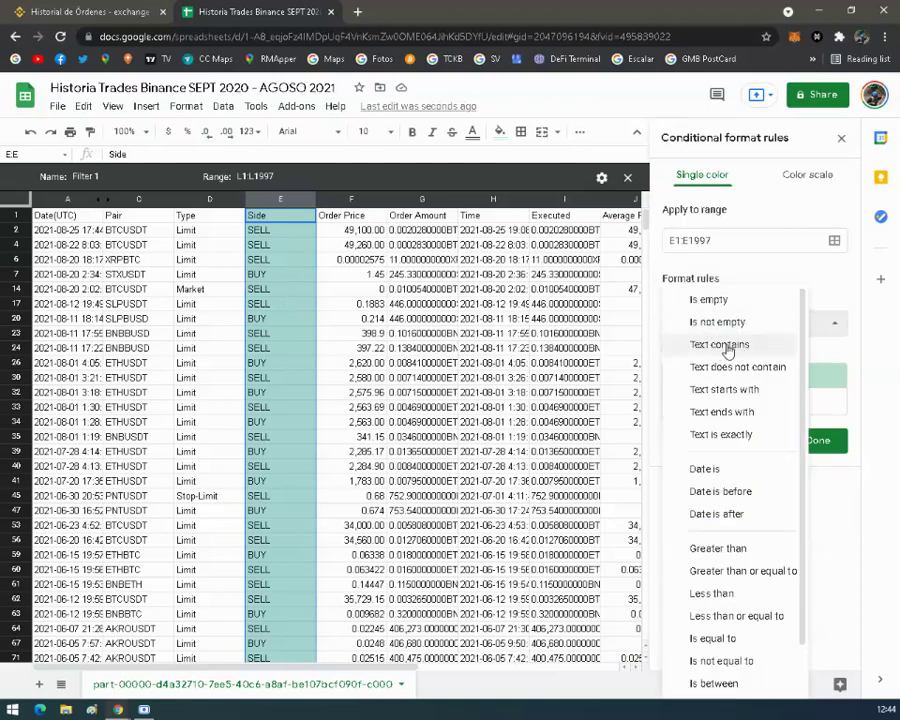
{"action": "left_click", "coordinate": [732, 345]}
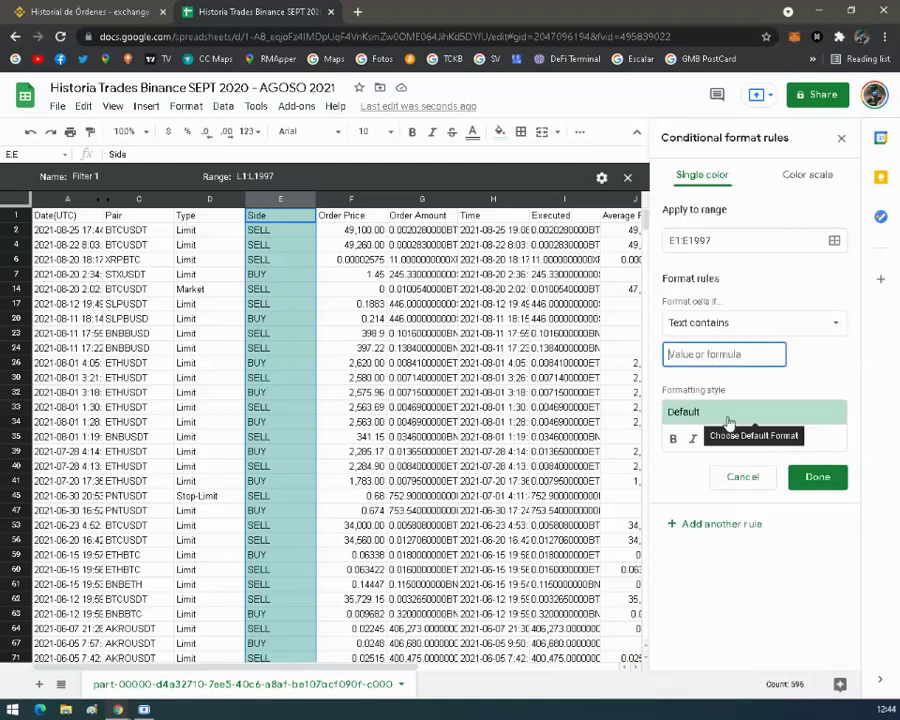
{"action": "type", "text": "BUY"}
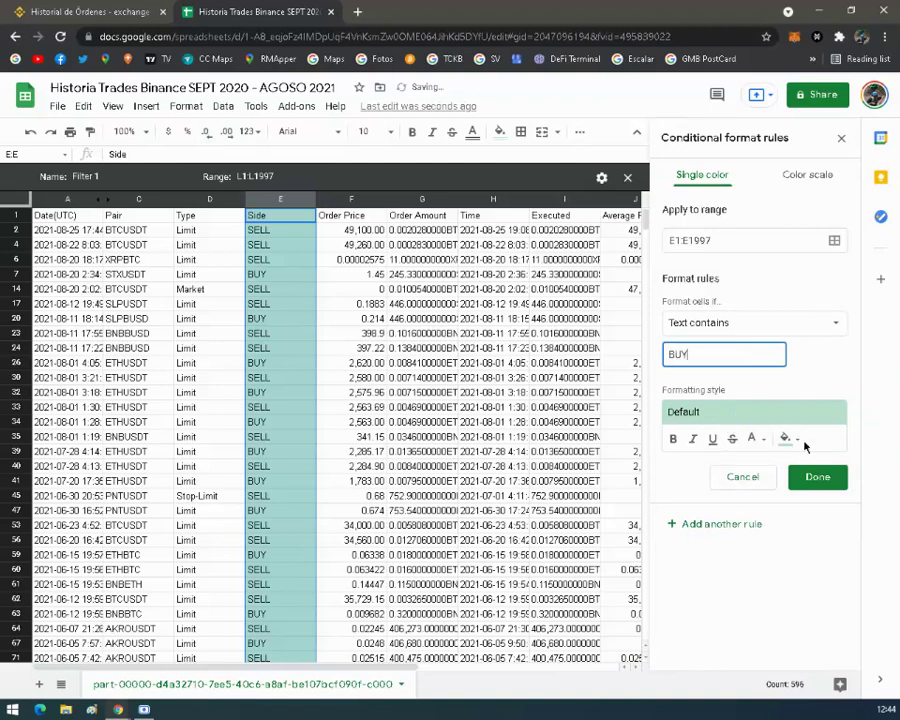
{"action": "left_click", "coordinate": [787, 438]}
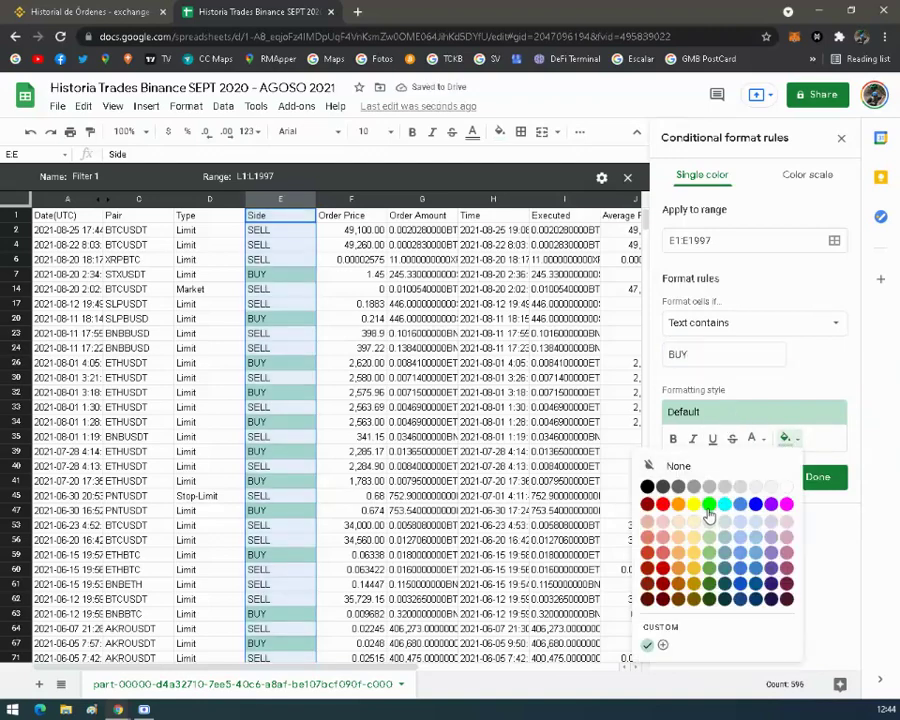
{"action": "left_click", "coordinate": [709, 504]}
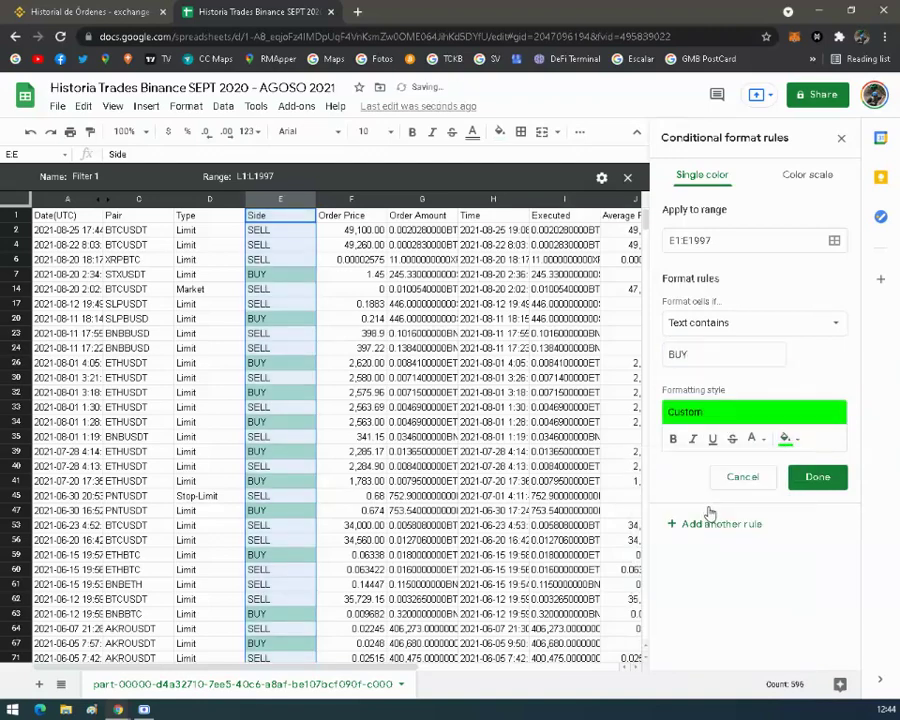
{"action": "left_click", "coordinate": [816, 478]}
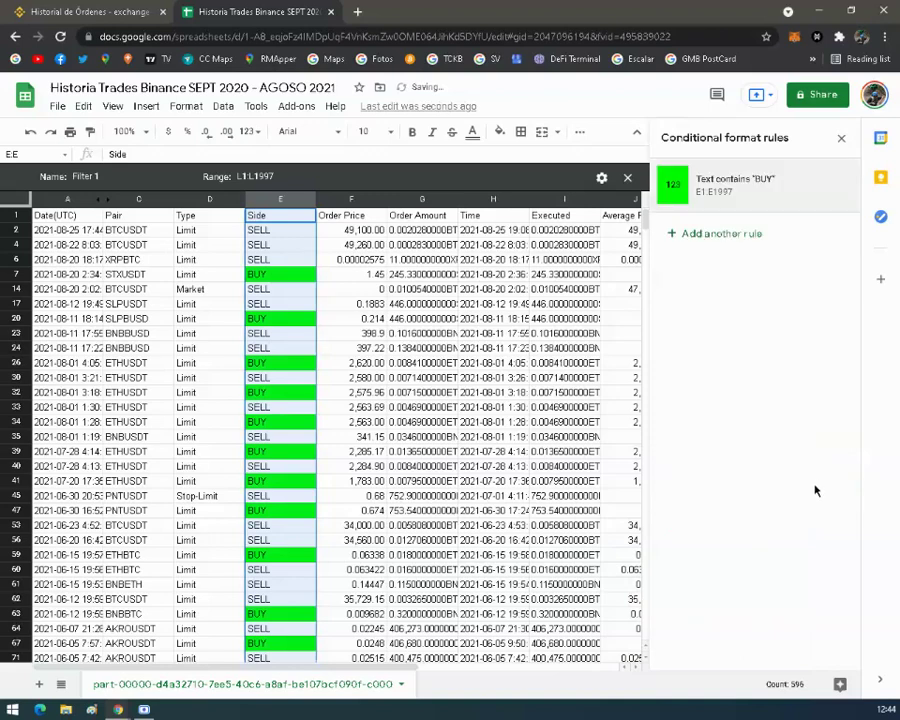
Add a second conditional format rule to the Side column that fills cells containing SELL with red, and check the coloured rows
{"action": "left_click", "coordinate": [722, 236]}
{"action": "left_click", "coordinate": [729, 318]}
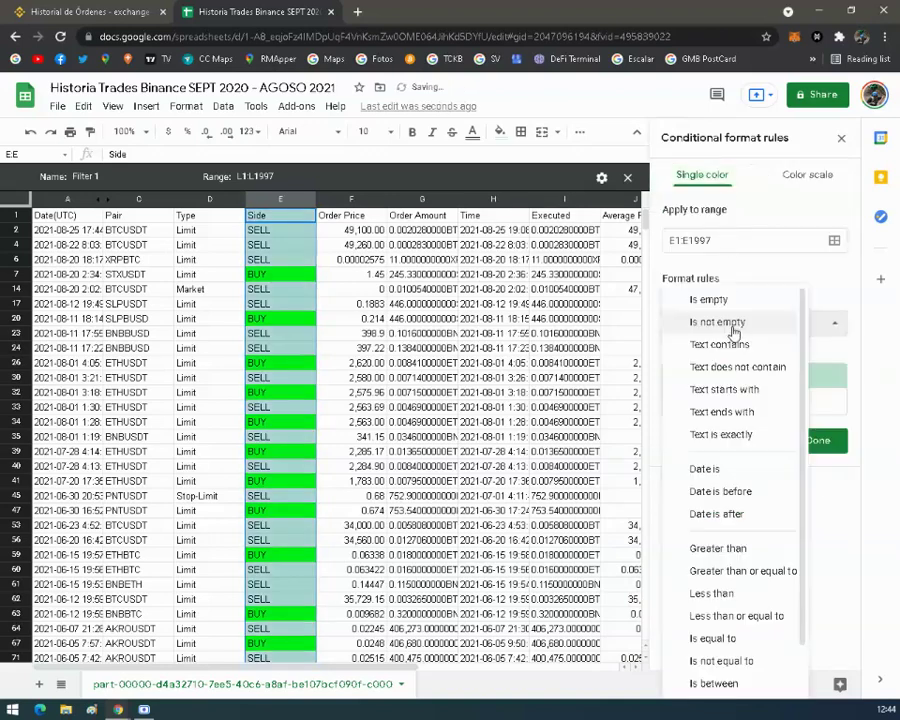
{"action": "left_click", "coordinate": [727, 345]}
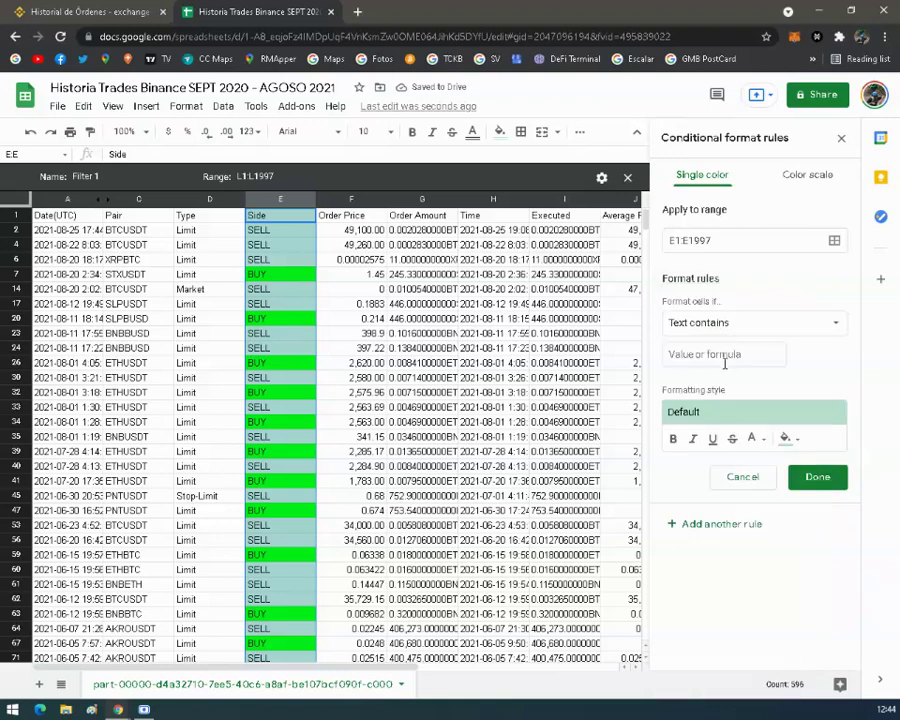
{"action": "type", "text": "SEE"}
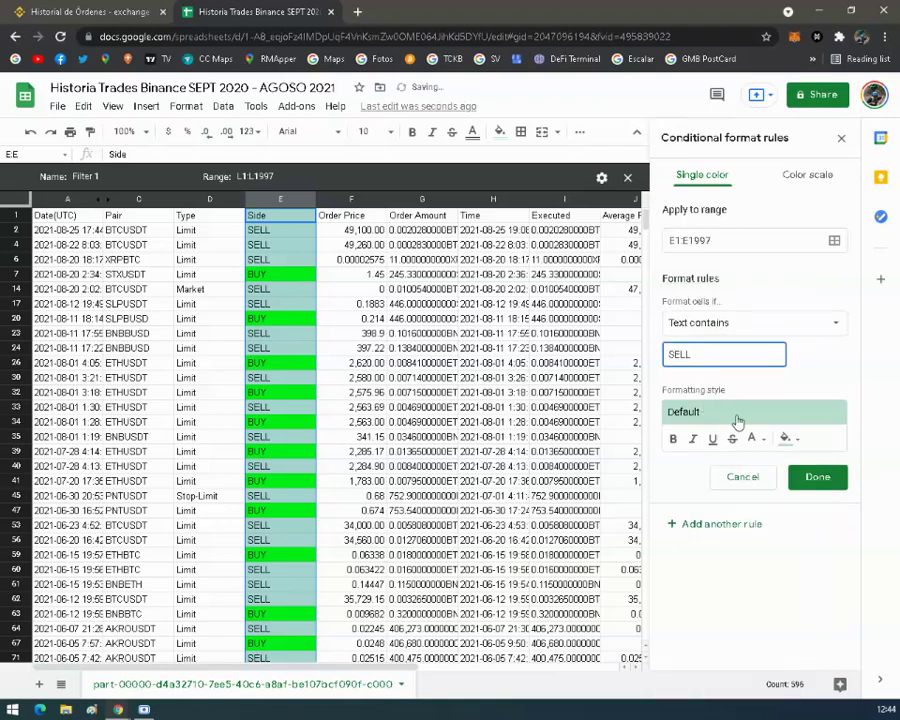
{"action": "left_click", "coordinate": [786, 437]}
{"action": "left_click", "coordinate": [663, 505]}
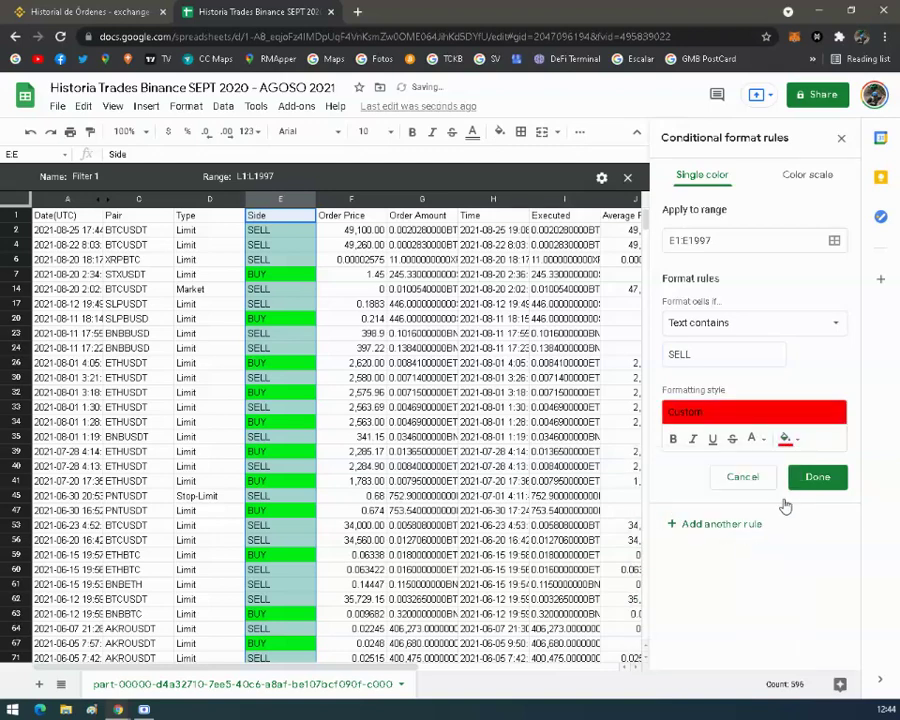
{"action": "left_click", "coordinate": [804, 484]}
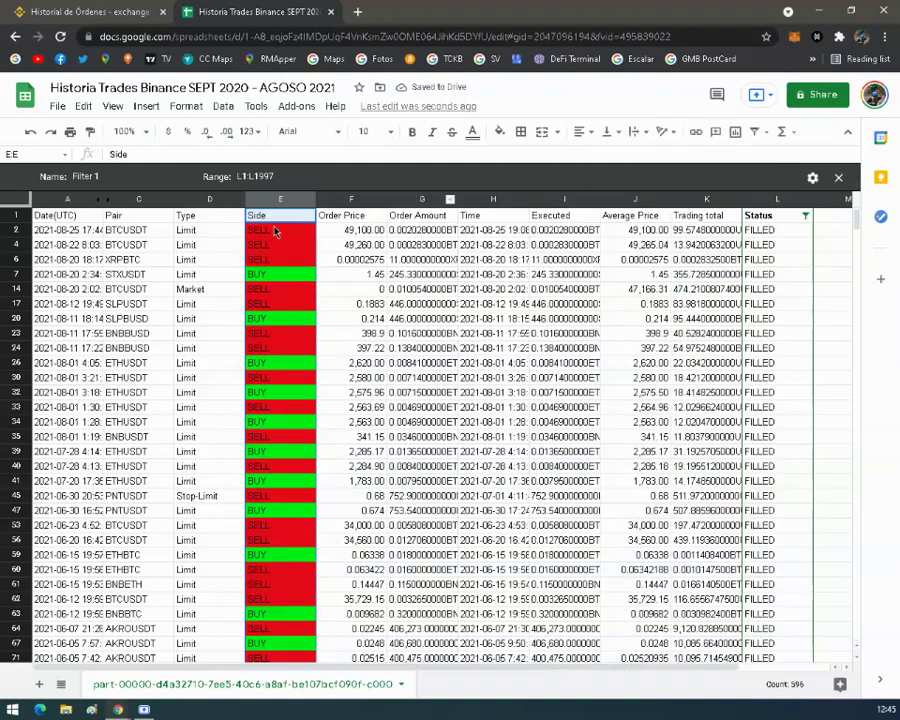
{"action": "scroll", "coordinate": [291, 253], "scroll_direction": "down", "scroll_amount": 15}
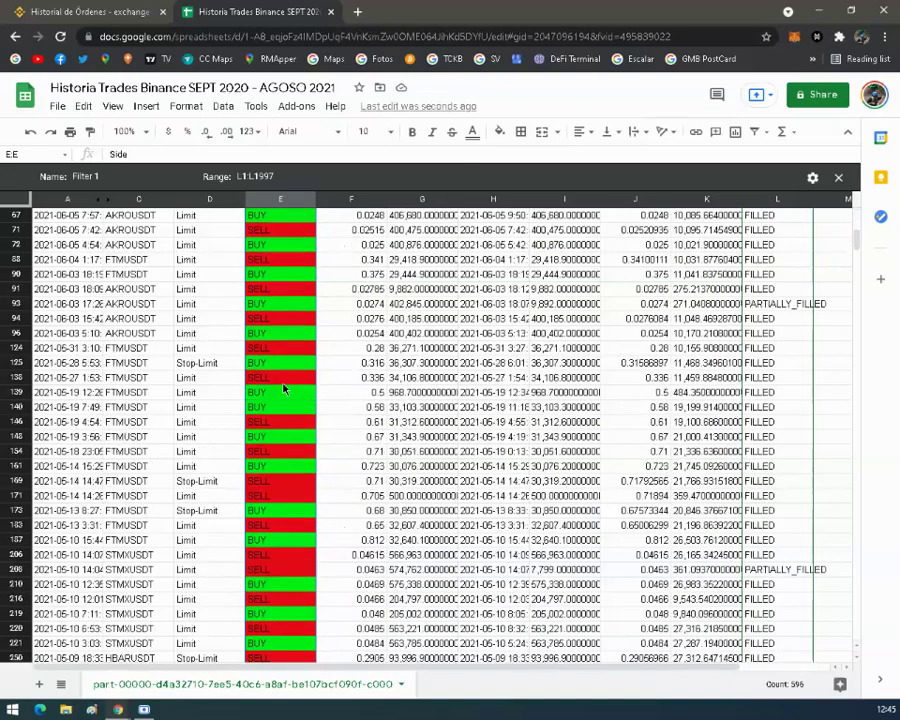
{"action": "scroll", "coordinate": [280, 413], "scroll_direction": "down", "scroll_amount": 4}
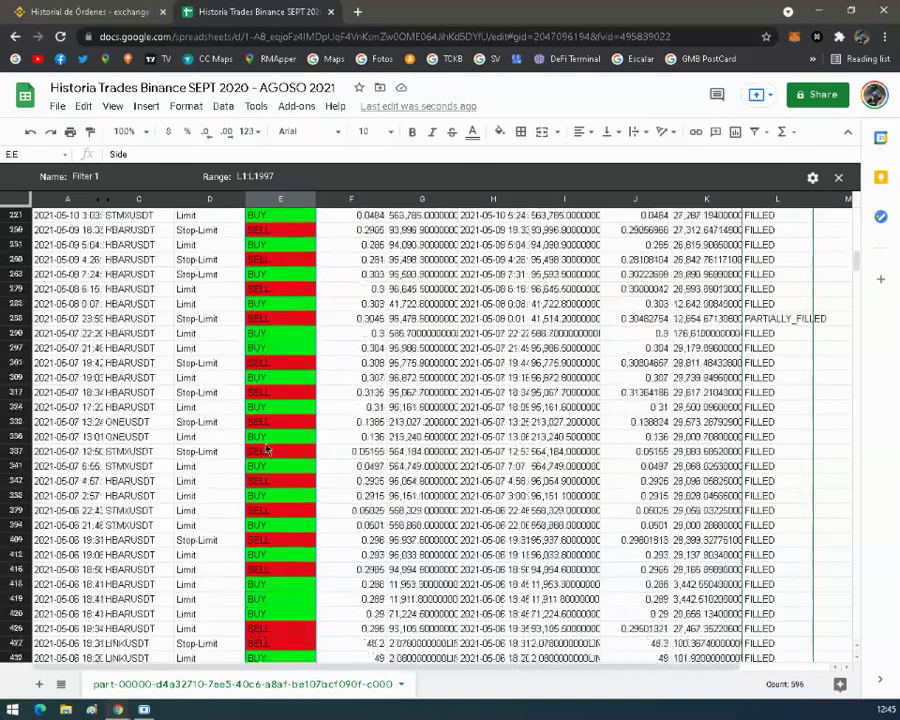
{"action": "scroll", "coordinate": [268, 447], "scroll_direction": "up", "scroll_amount": 20}
{"action": "scroll", "coordinate": [270, 400], "scroll_direction": "up", "scroll_amount": 2}
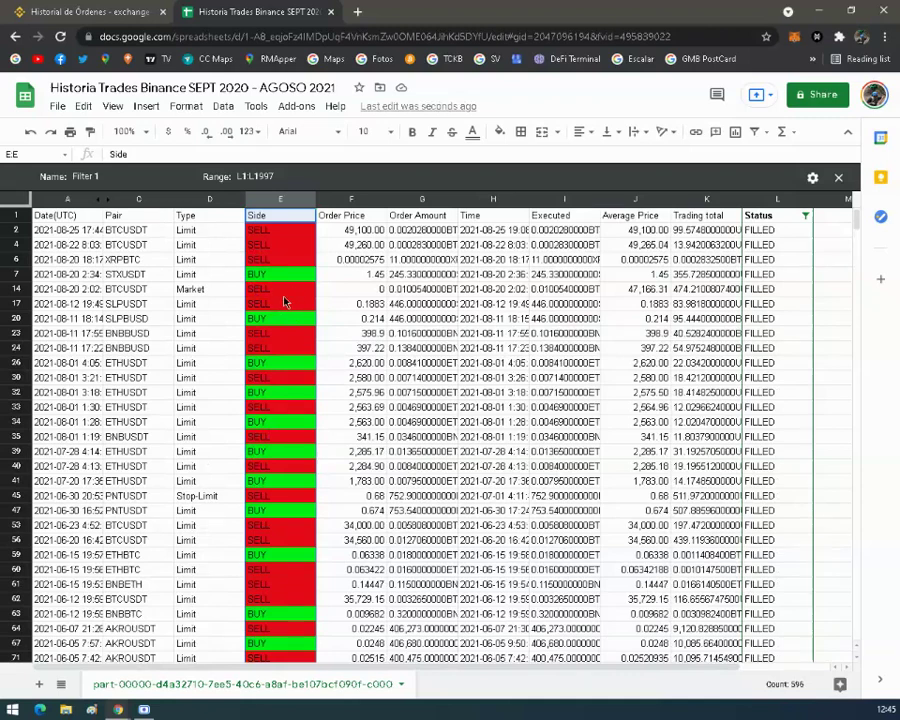
{"action": "left_click", "coordinate": [69, 217]}
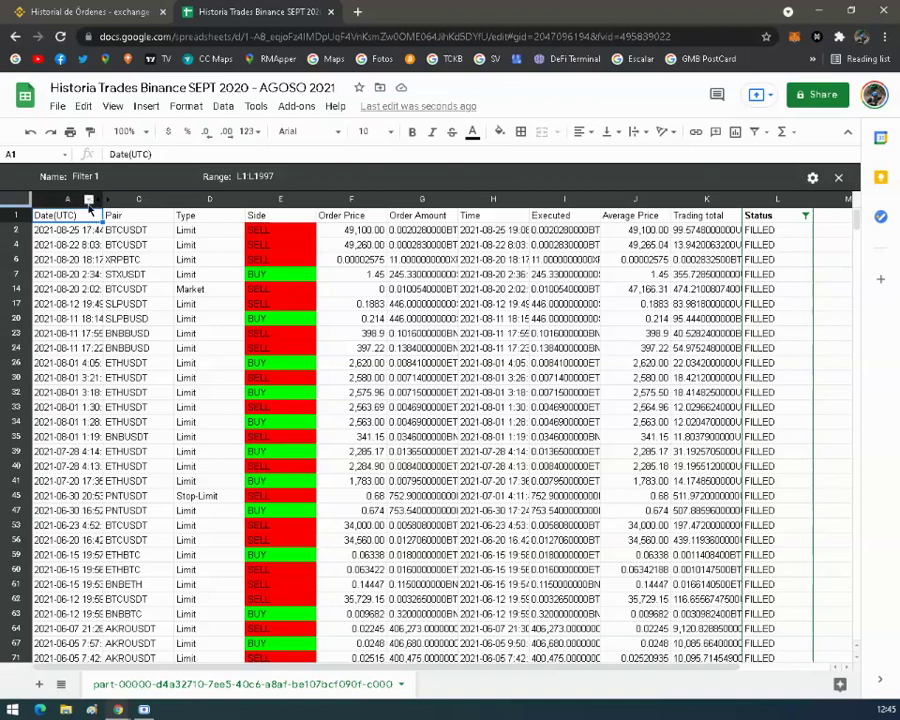
{"action": "left_click", "coordinate": [86, 229]}
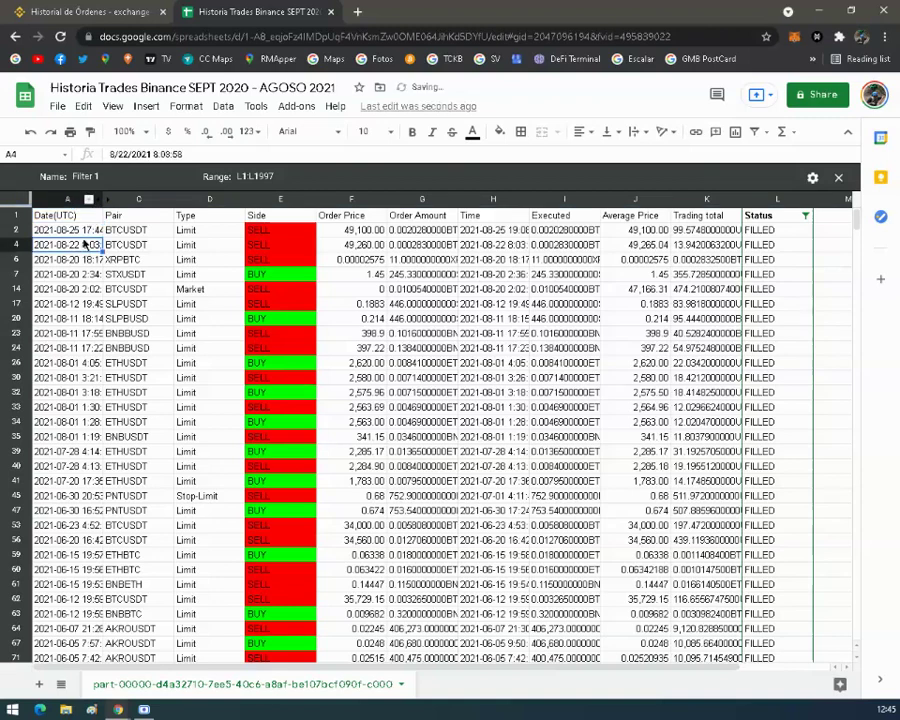
{"action": "left_click", "coordinate": [74, 219]}
{"action": "right_click", "coordinate": [74, 219]}
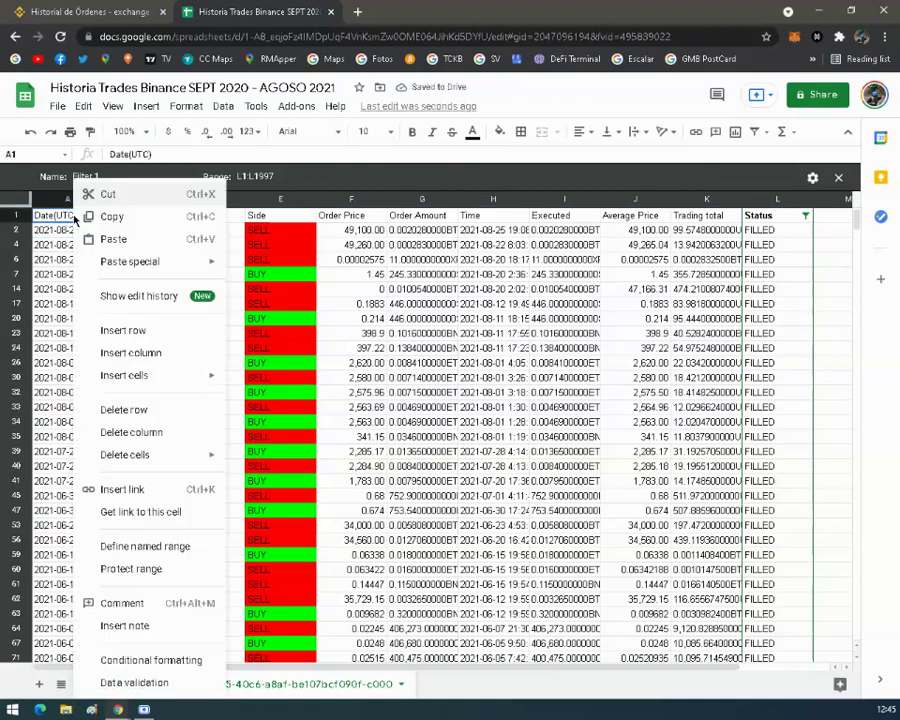
{"action": "key", "text": "Escape"}
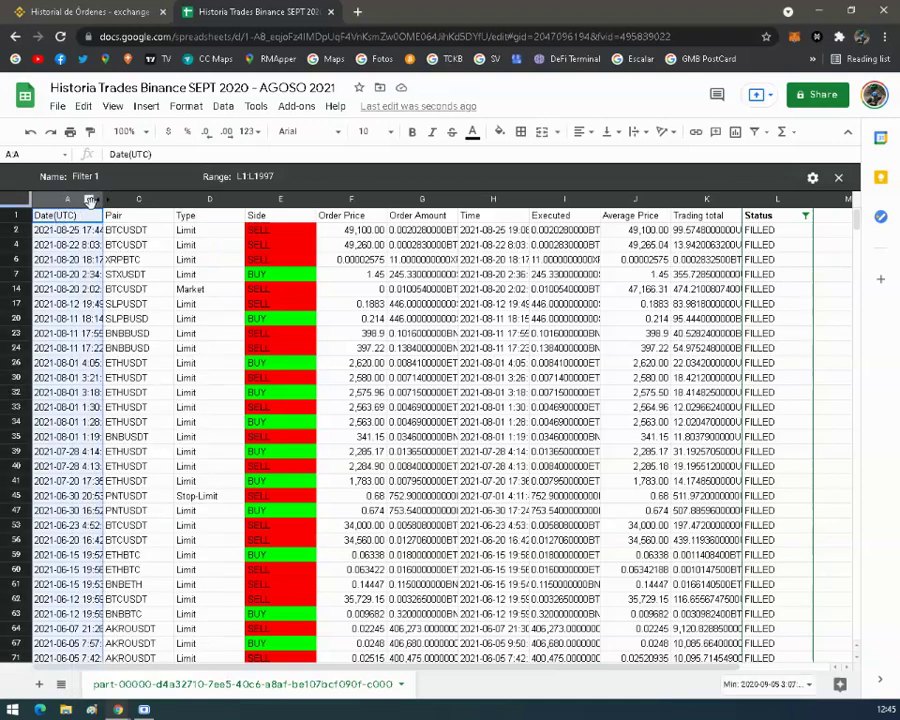
{"action": "right_click", "coordinate": [66, 198]}
{"action": "left_click", "coordinate": [67, 248]}
{"action": "left_click", "coordinate": [66, 216]}
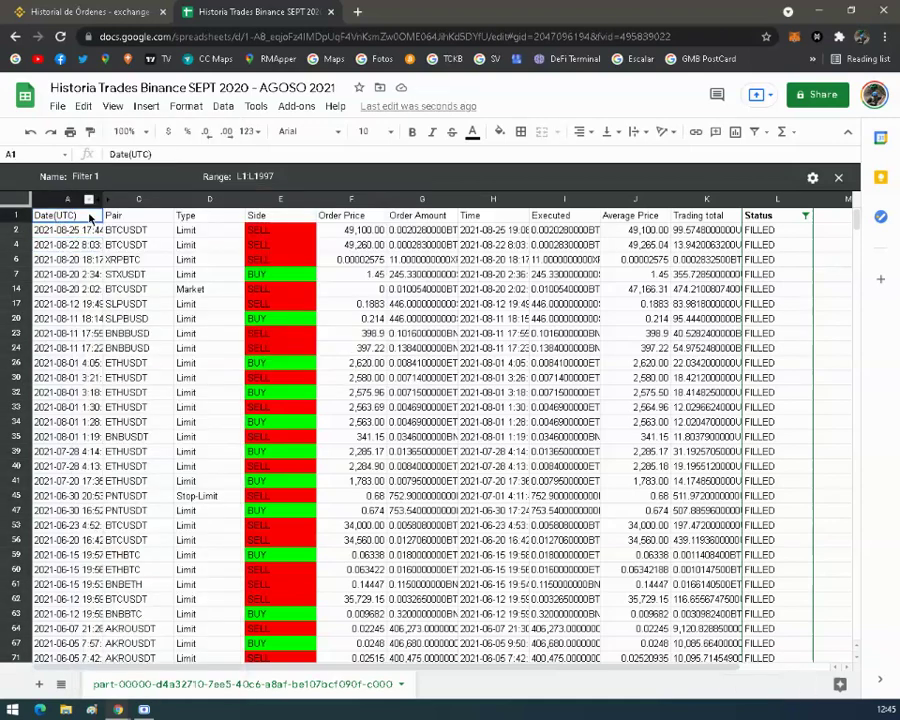
{"action": "left_click", "coordinate": [135, 216]}
{"action": "left_click", "coordinate": [189, 218]}
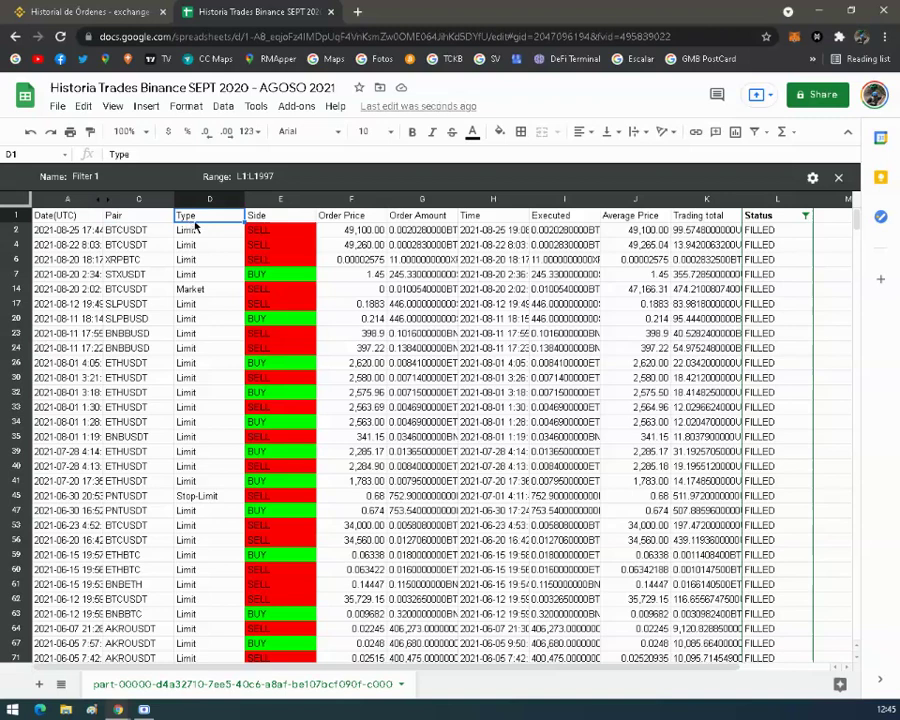
{"action": "left_click", "coordinate": [636, 318]}
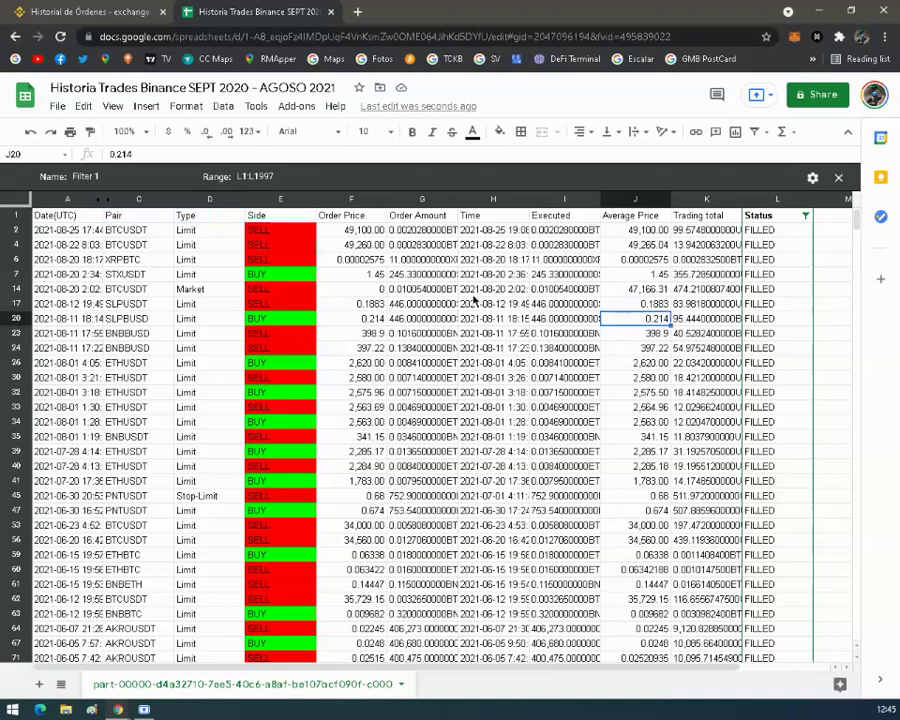
{"action": "left_click", "coordinate": [93, 218]}
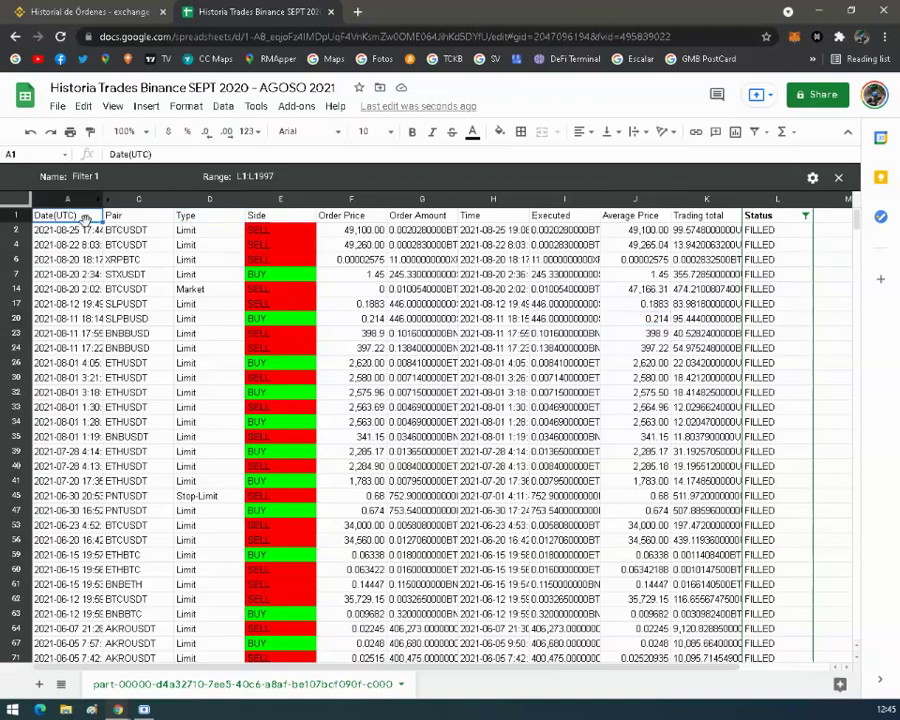
{"action": "right_click", "coordinate": [98, 216]}
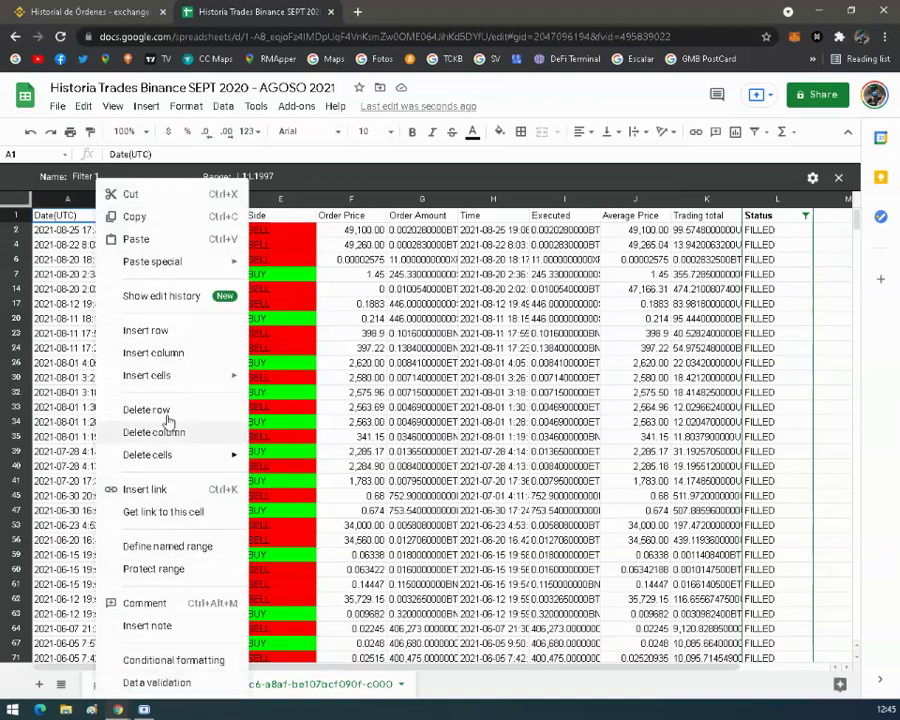
{"action": "left_click", "coordinate": [85, 262]}
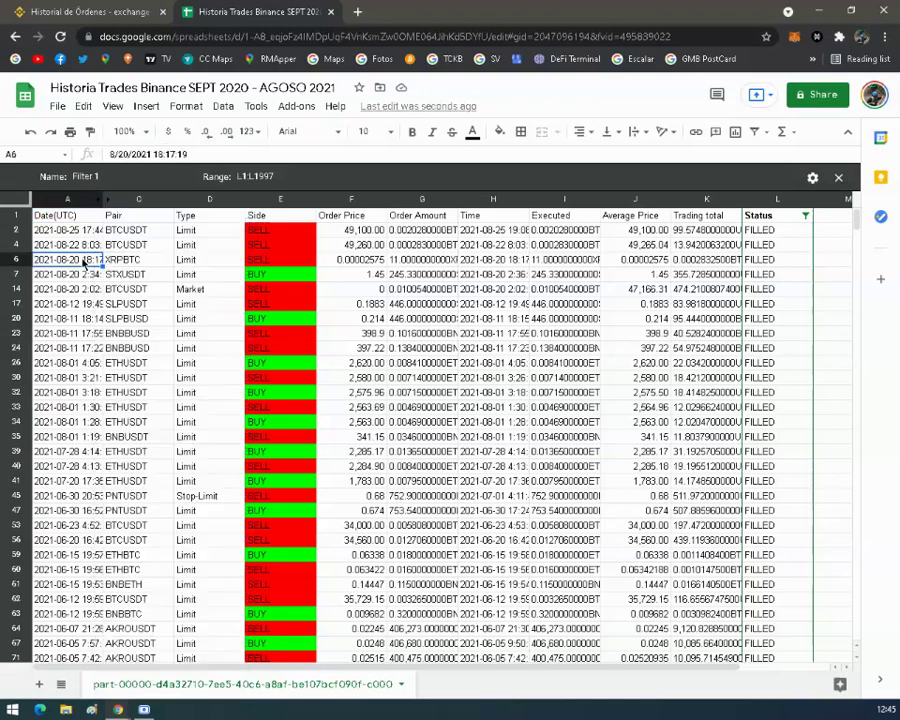
{"action": "left_click", "coordinate": [120, 230]}
{"action": "left_click", "coordinate": [60, 215]}
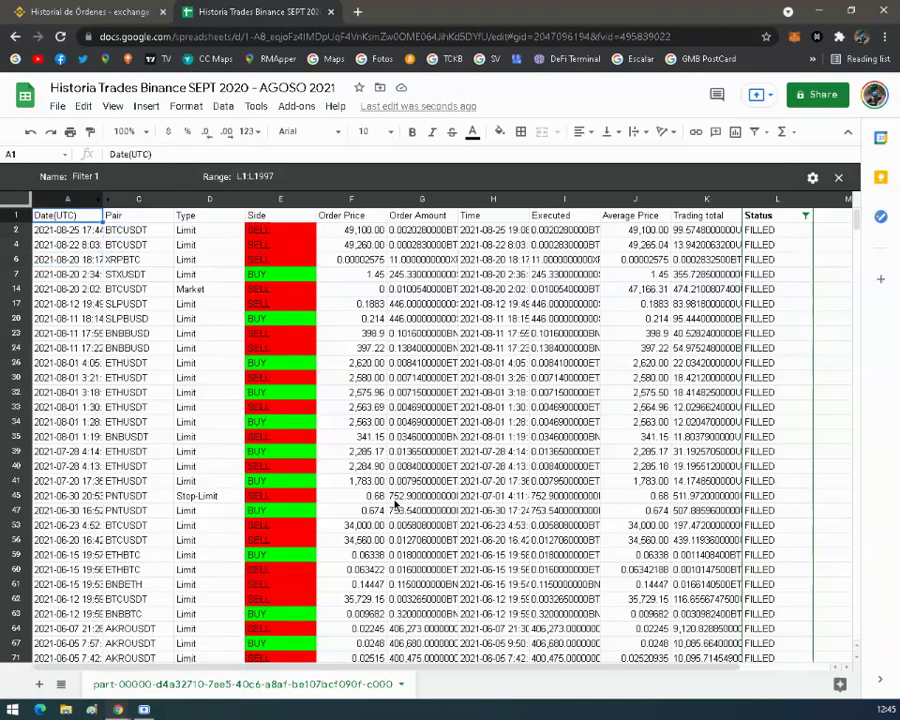
Sort the whole sheet by the Date(UTC) column in A to Z order
{"action": "key", "text": "ctrl+Right"}
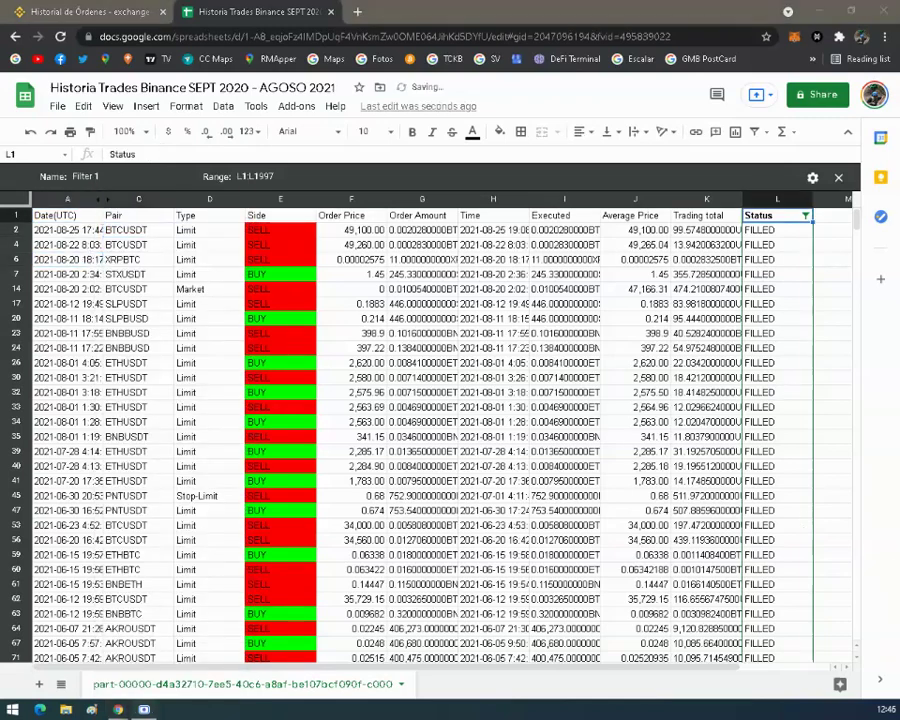
{"action": "left_click", "coordinate": [63, 199]}
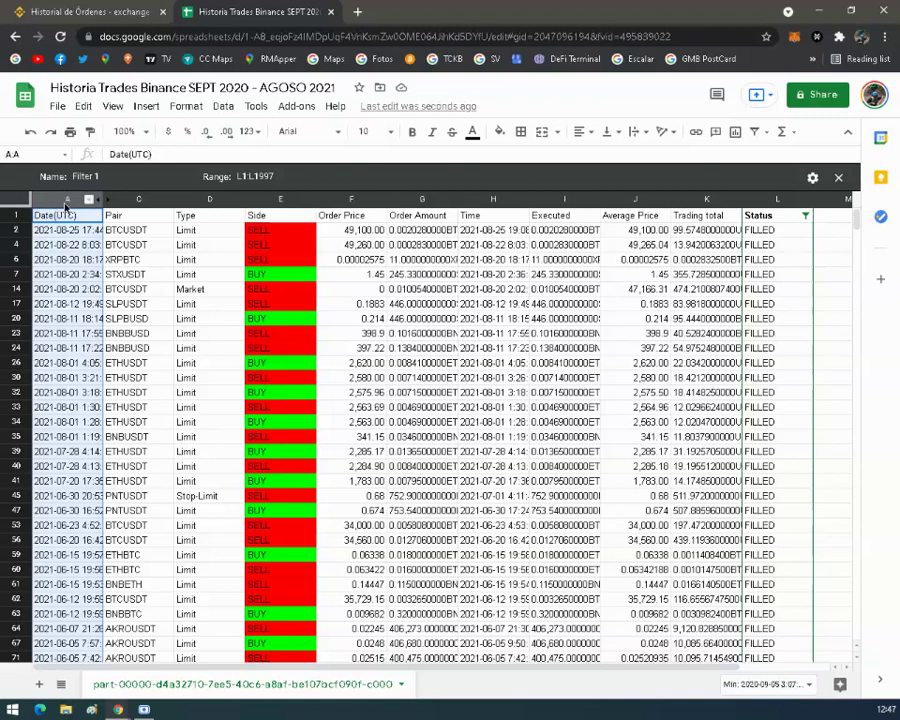
{"action": "right_click", "coordinate": [62, 203]}
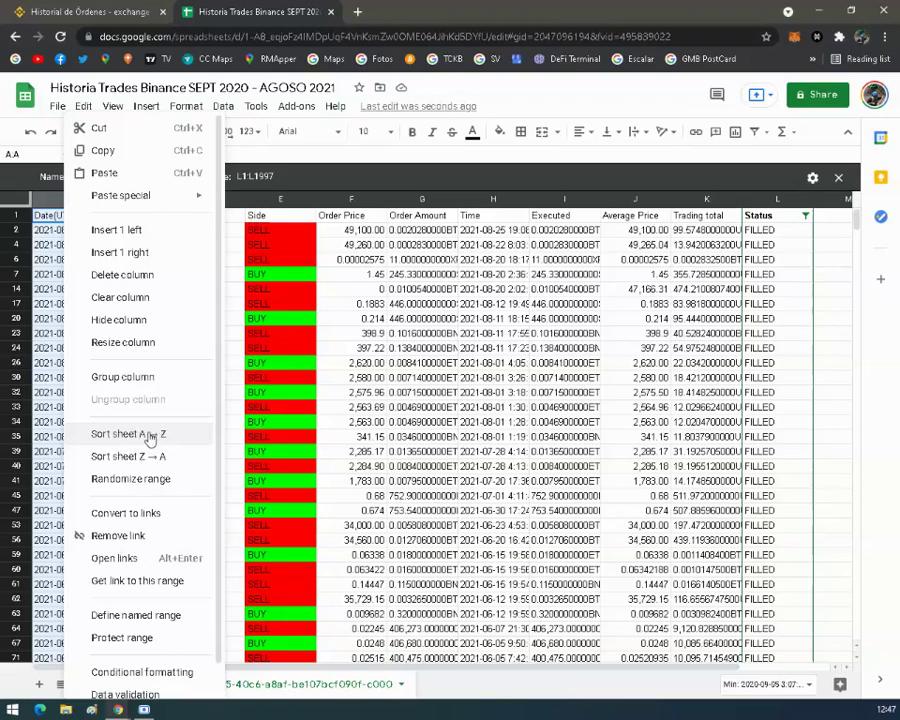
{"action": "left_click", "coordinate": [190, 434]}
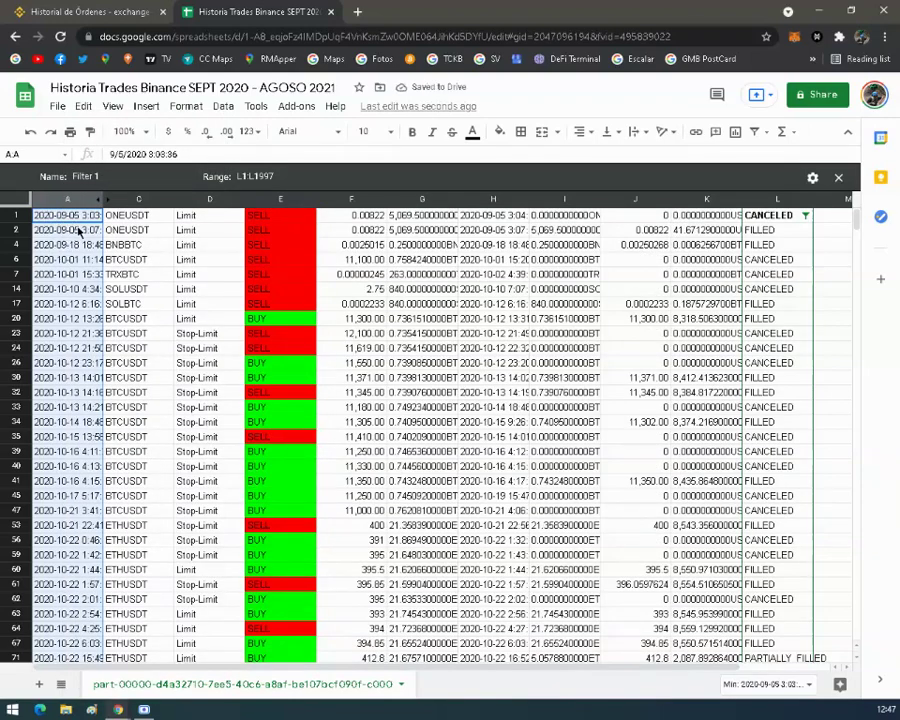
{"action": "left_click", "coordinate": [52, 216]}
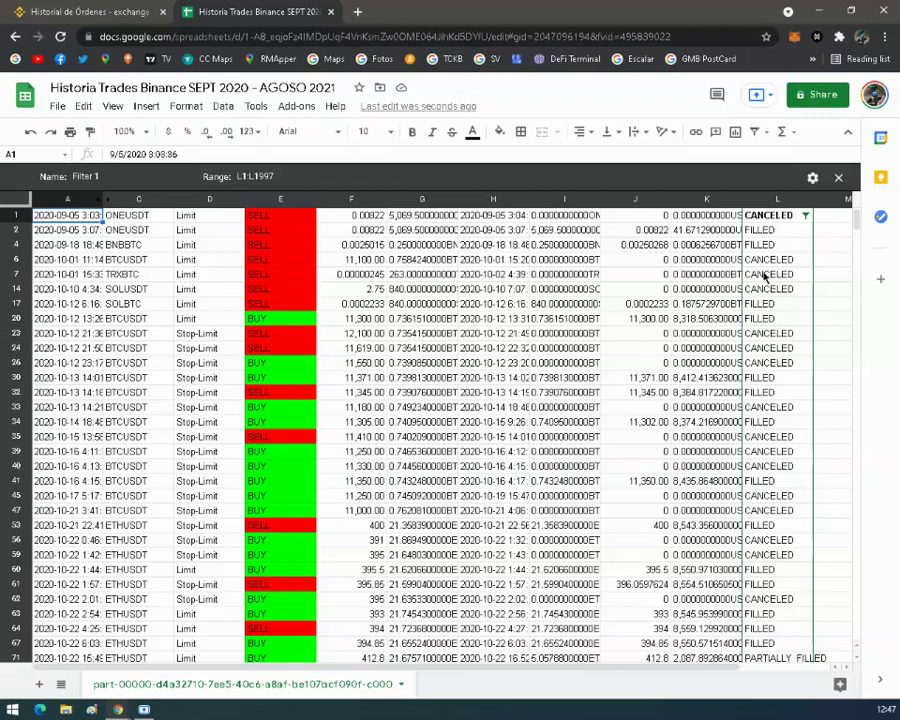
Reapply the Status column's value filter to the sorted rows, keeping only FILLED and PARTIALLY_FILLED
{"action": "scroll", "coordinate": [632, 281], "scroll_direction": "down", "scroll_amount": 5}
{"action": "scroll", "coordinate": [632, 281], "scroll_direction": "up", "scroll_amount": 5}
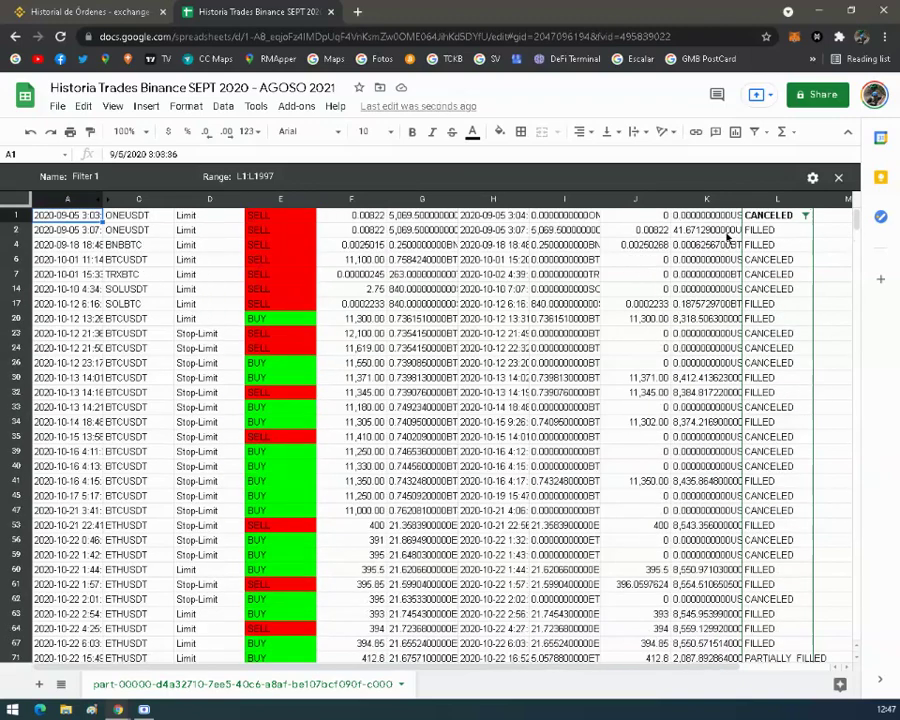
{"action": "left_click", "coordinate": [805, 215]}
{"action": "scroll", "coordinate": [680, 505], "scroll_direction": "down", "scroll_amount": 1}
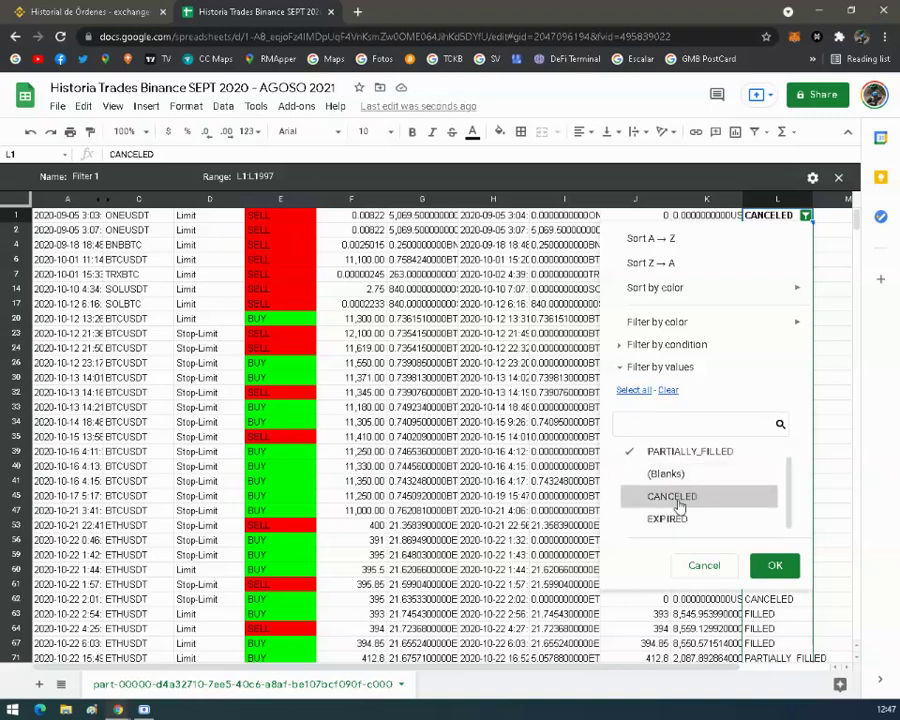
{"action": "scroll", "coordinate": [680, 505], "scroll_direction": "up", "scroll_amount": 1}
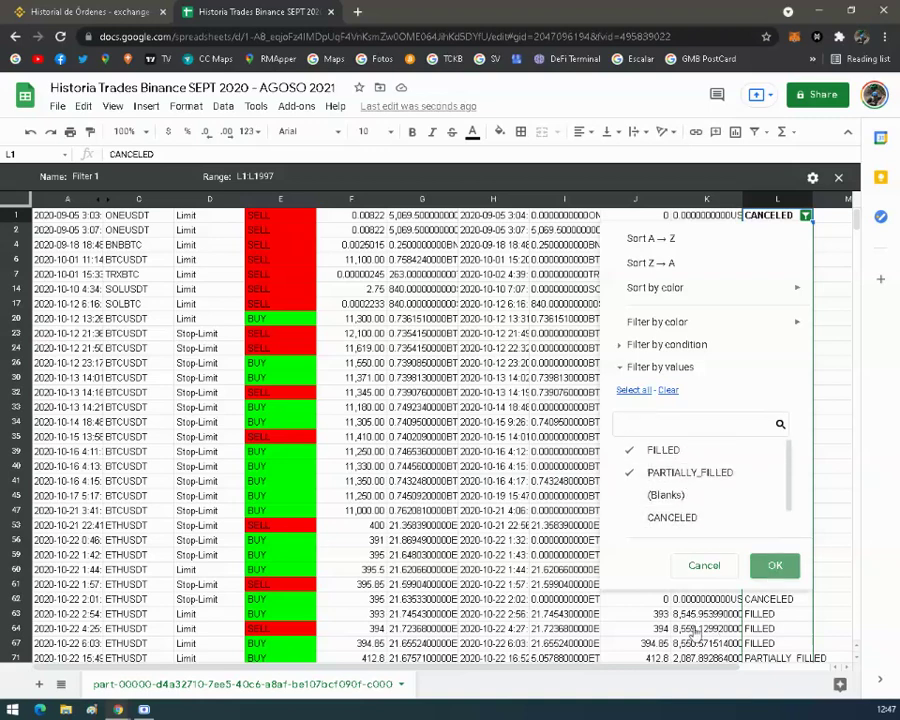
{"action": "left_click", "coordinate": [762, 565]}
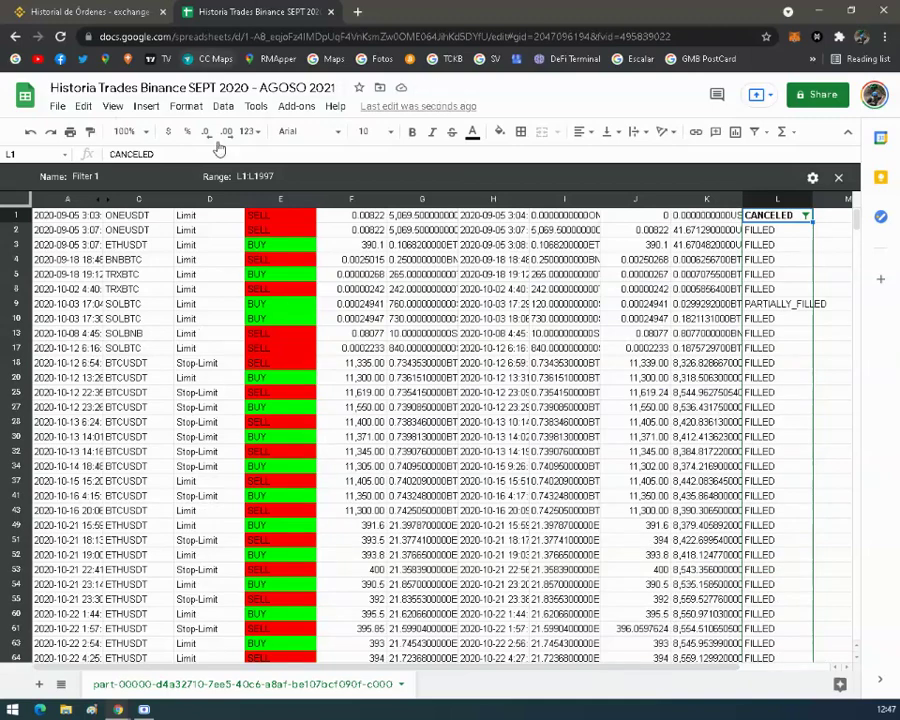
Look through the filtered orders from the oldest to the most recent and return to the first row
{"action": "scroll", "coordinate": [395, 420], "scroll_direction": "down", "scroll_amount": 3}
{"action": "scroll", "coordinate": [381, 395], "scroll_direction": "up", "scroll_amount": 3}
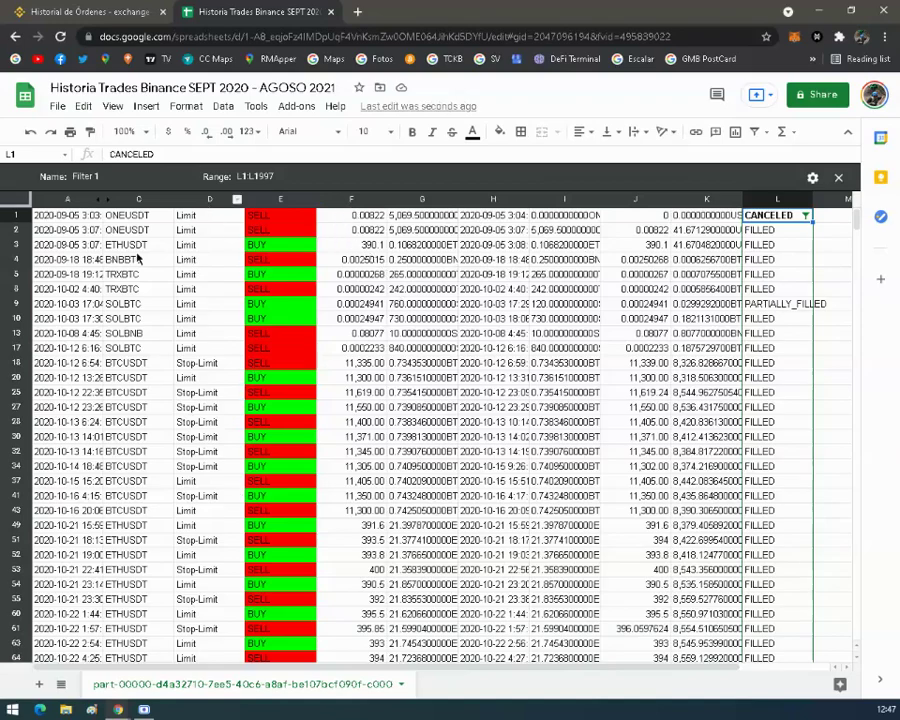
{"action": "scroll", "coordinate": [791, 361], "scroll_direction": "down", "scroll_amount": 20}
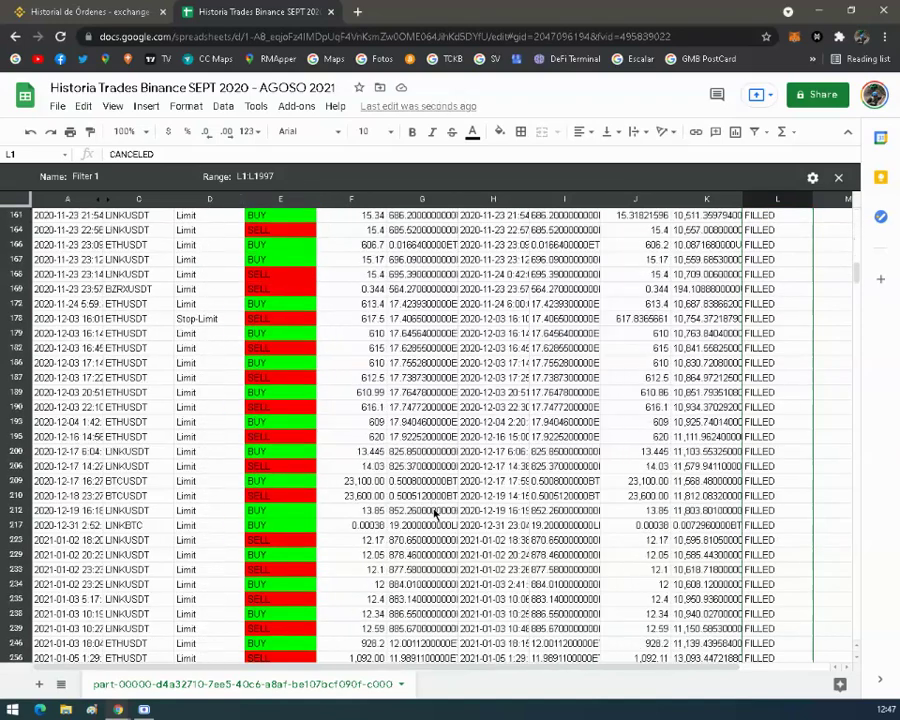
{"action": "scroll", "coordinate": [407, 507], "scroll_direction": "down", "scroll_amount": 20}
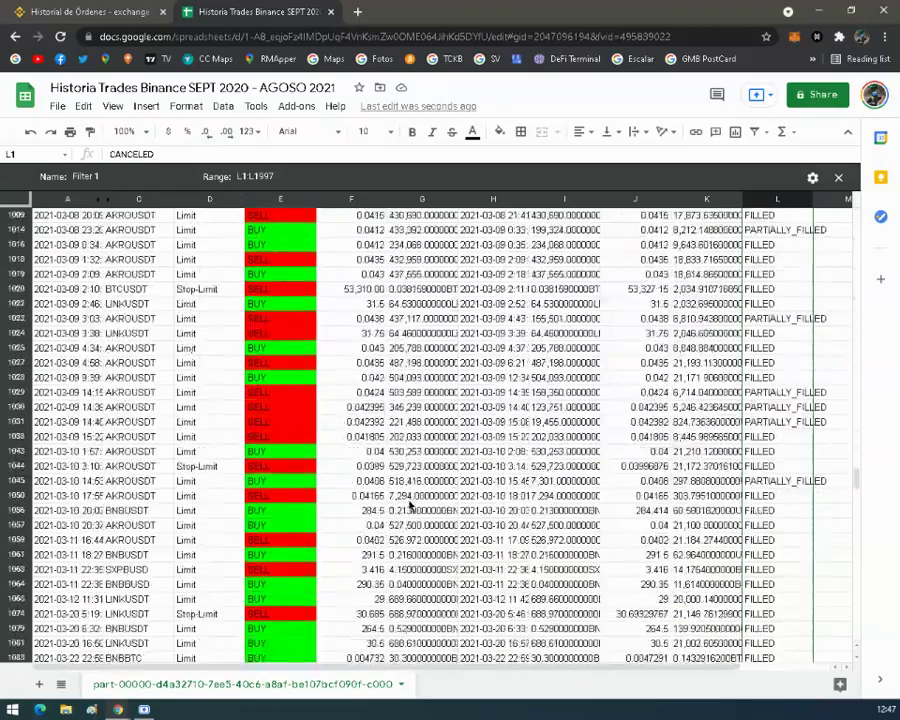
{"action": "scroll", "coordinate": [404, 510], "scroll_direction": "down", "scroll_amount": 20}
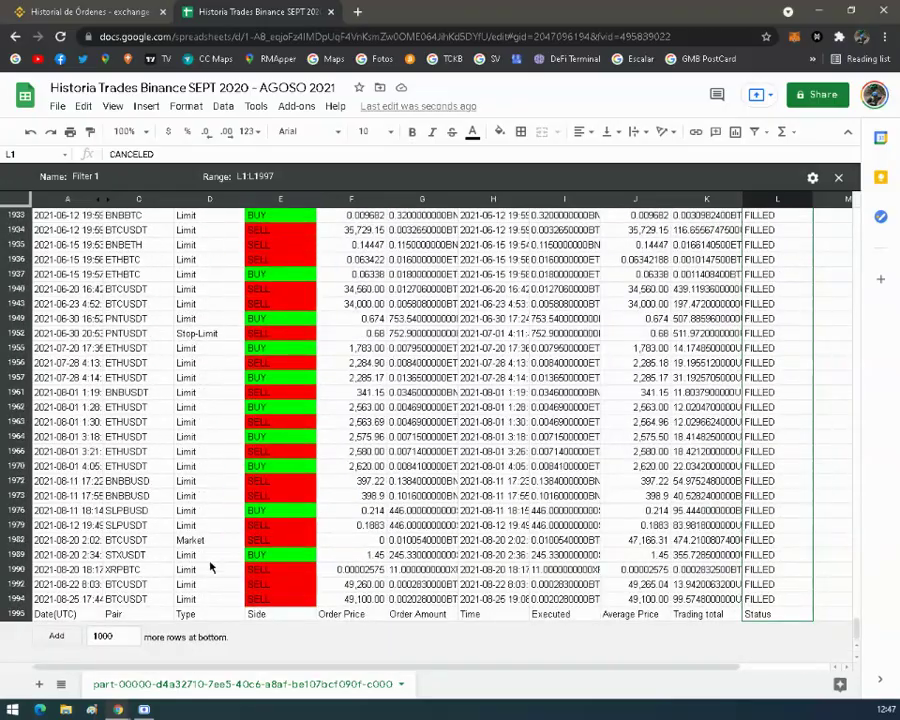
{"action": "left_click", "coordinate": [836, 585]}
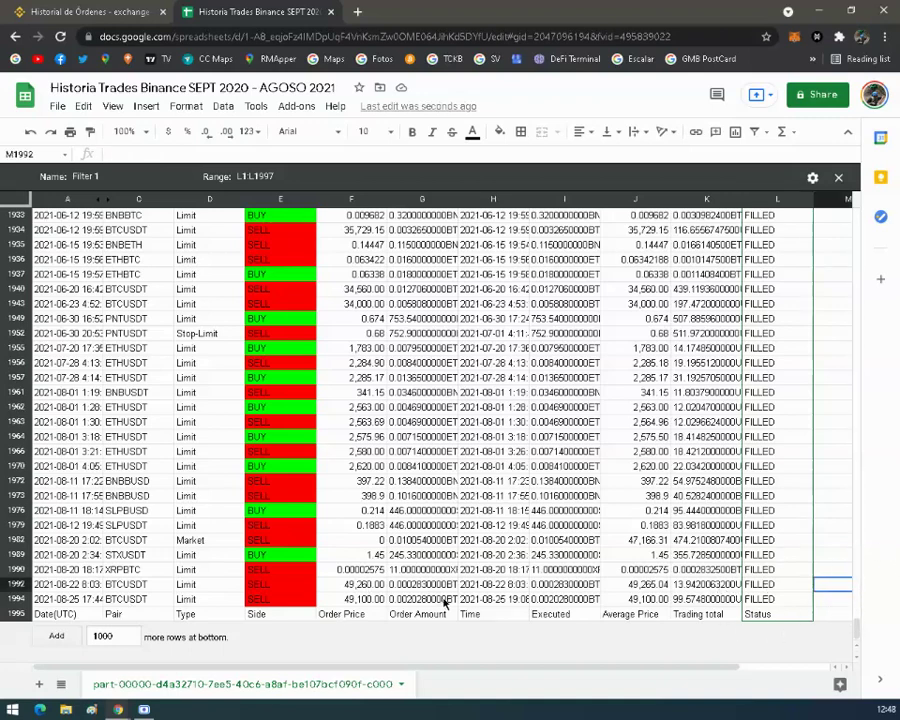
{"action": "left_click", "coordinate": [360, 599]}
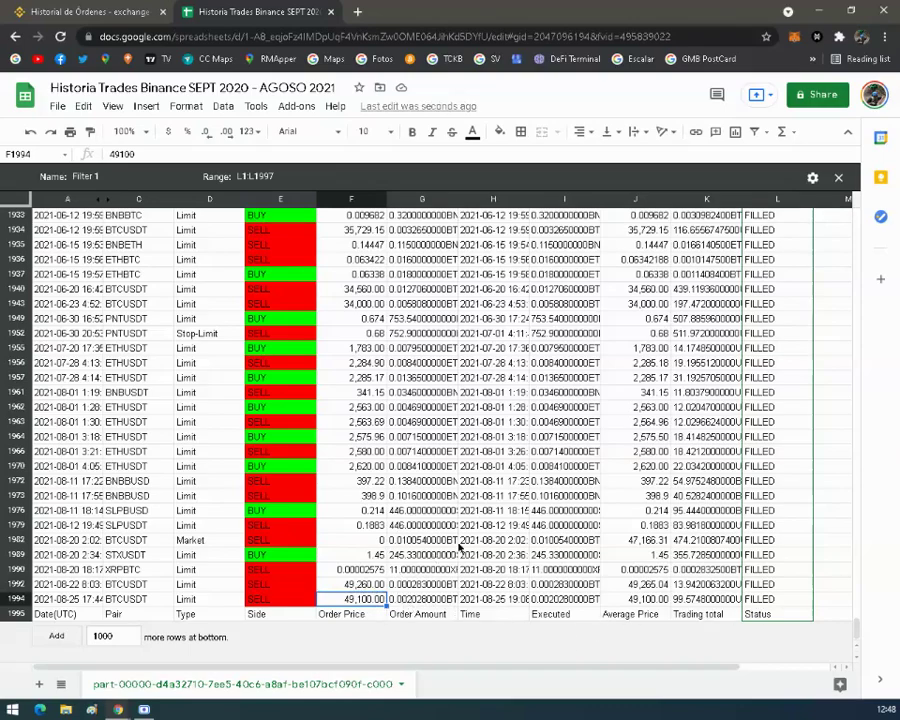
{"action": "scroll", "coordinate": [379, 477], "scroll_direction": "up", "scroll_amount": 20}
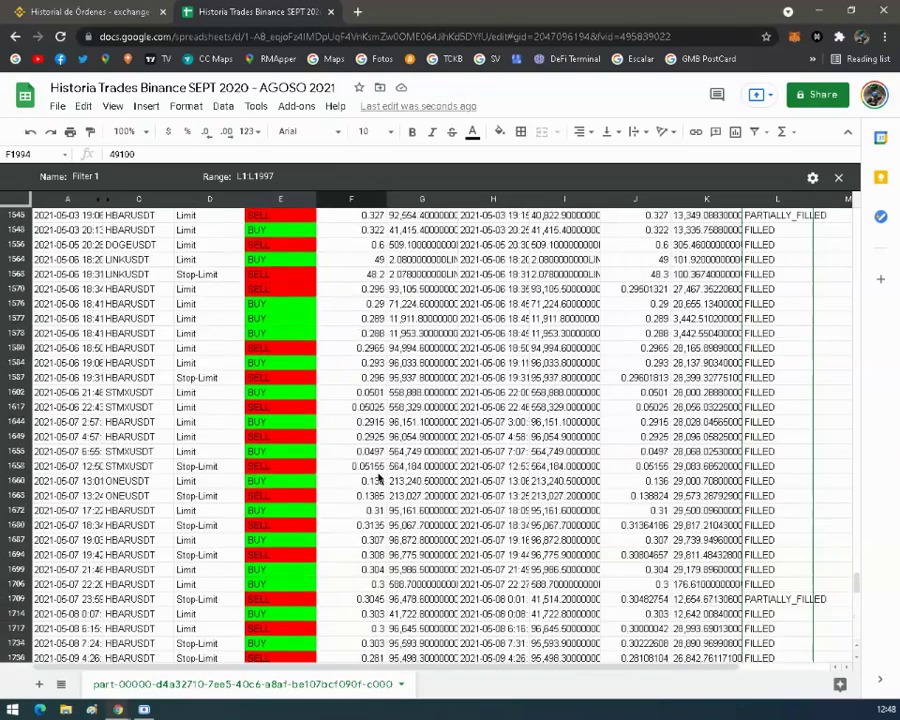
{"action": "scroll", "coordinate": [350, 480], "scroll_direction": "up", "scroll_amount": 8}
{"action": "scroll", "coordinate": [343, 482], "scroll_direction": "up", "scroll_amount": 5}
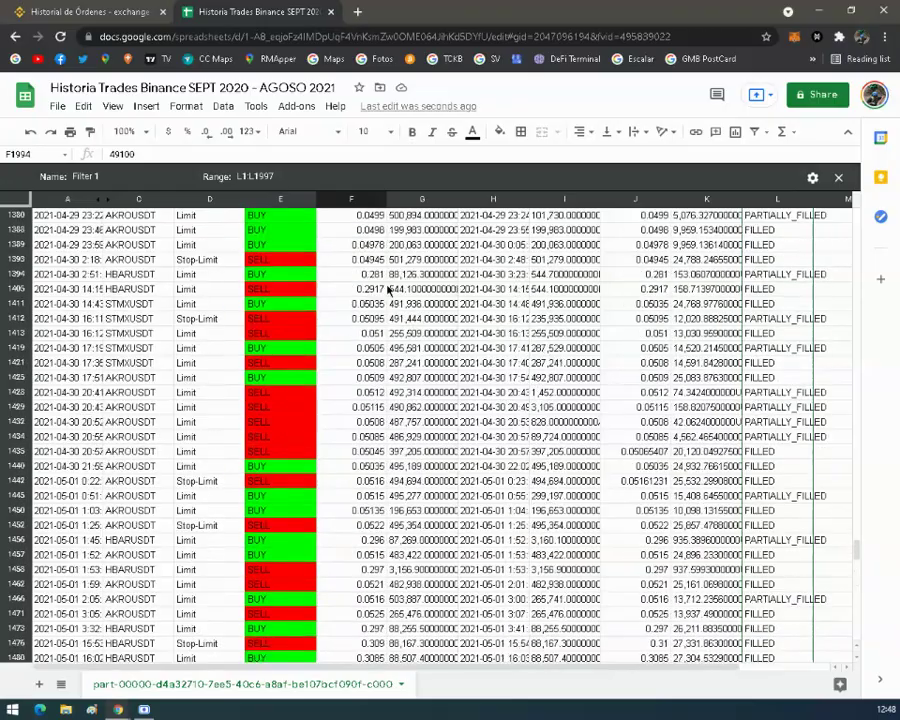
{"action": "scroll", "coordinate": [386, 478], "scroll_direction": "up", "scroll_amount": 15}
{"action": "scroll", "coordinate": [386, 478], "scroll_direction": "up", "scroll_amount": 20}
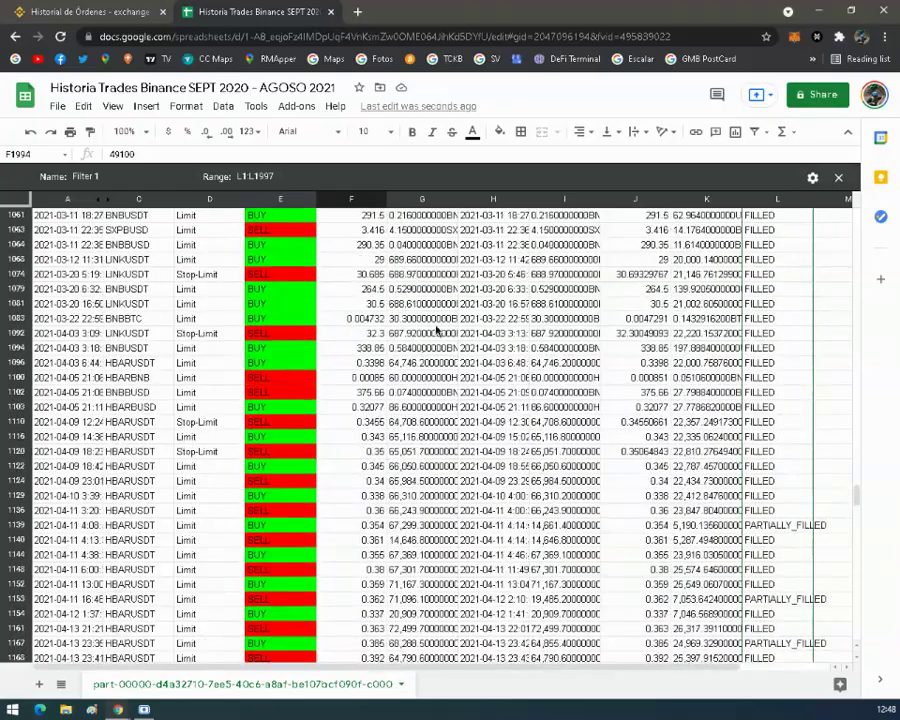
{"action": "scroll", "coordinate": [378, 455], "scroll_direction": "up", "scroll_amount": 20}
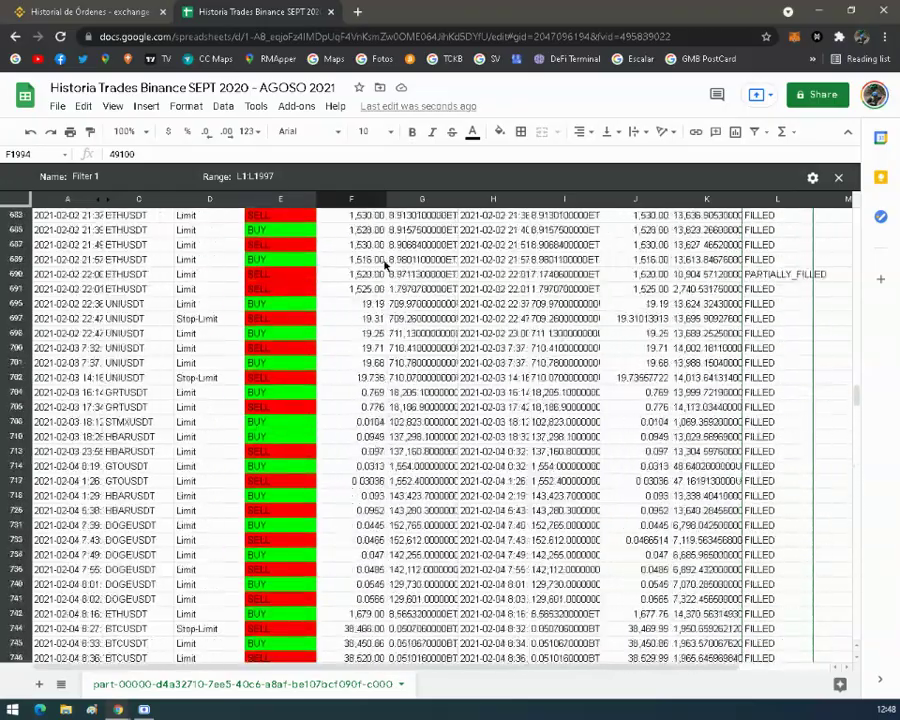
{"action": "scroll", "coordinate": [381, 457], "scroll_direction": "up", "scroll_amount": 15}
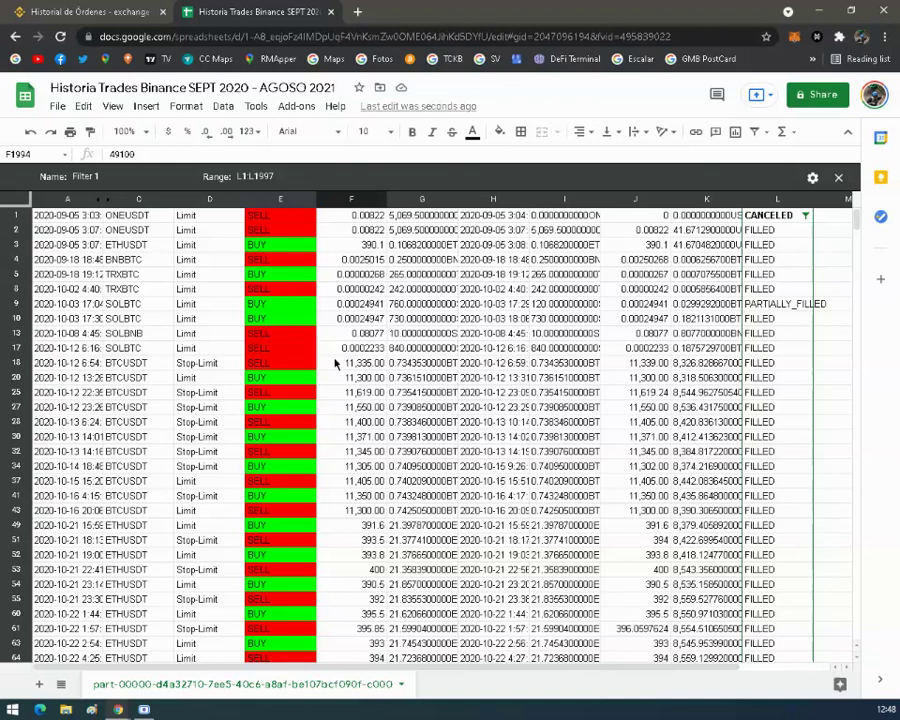
Inspect the side, order price and order amount cells of the first order in row 1
{"action": "left_click", "coordinate": [320, 217]}
{"action": "left_click", "coordinate": [306, 218]}
{"action": "left_click", "coordinate": [350, 216]}
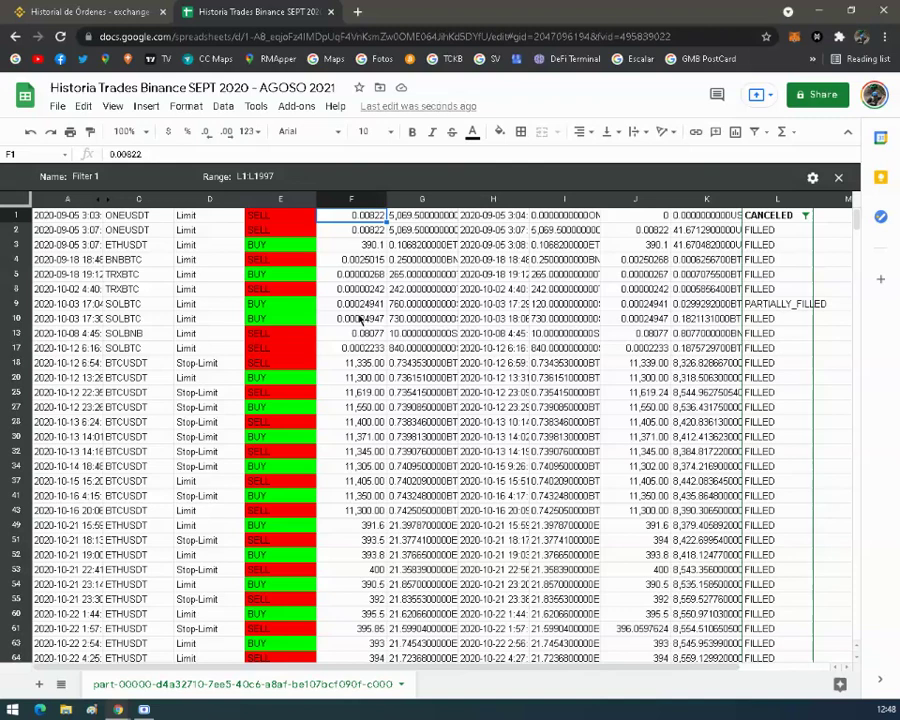
{"action": "left_click", "coordinate": [433, 219]}
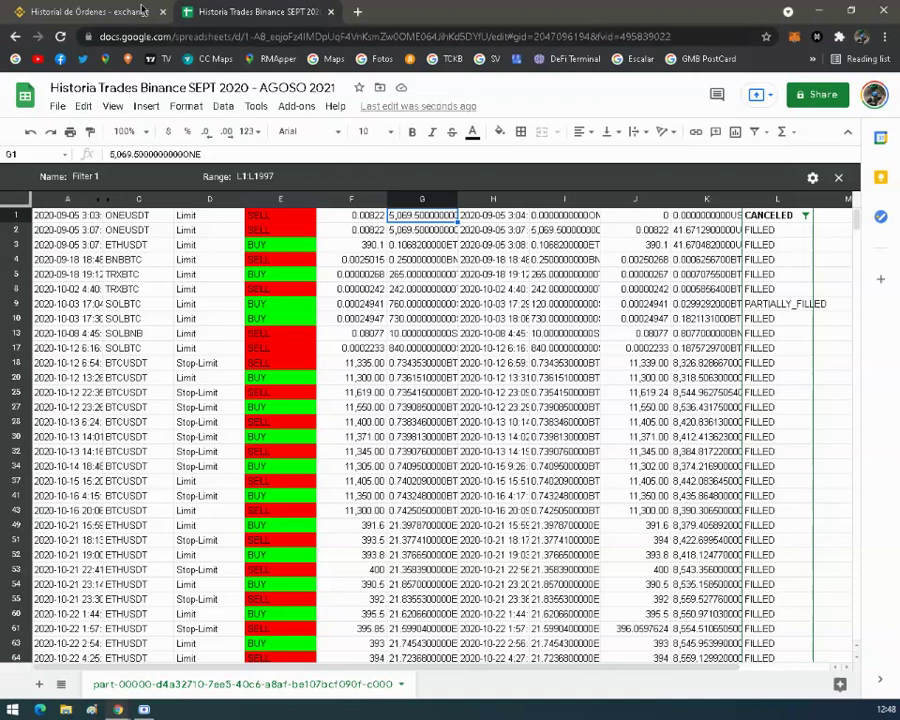
Switch to the Binance order history page and review the export dialog's custom period option for more than 6 months
{"action": "left_click", "coordinate": [105, 11]}
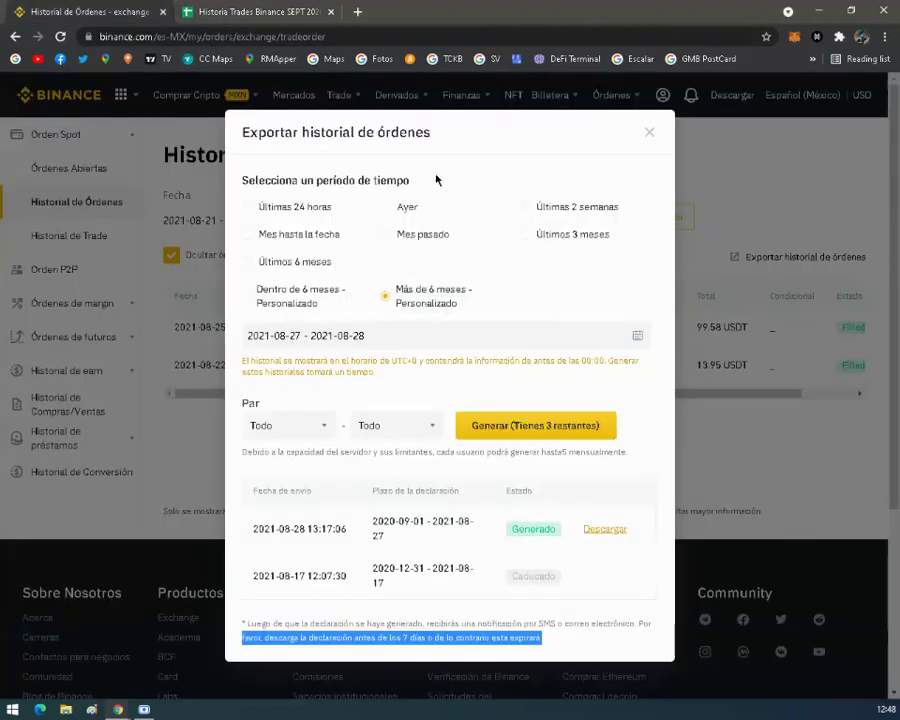
{"action": "left_click", "coordinate": [382, 294]}
{"action": "left_click", "coordinate": [146, 710]}
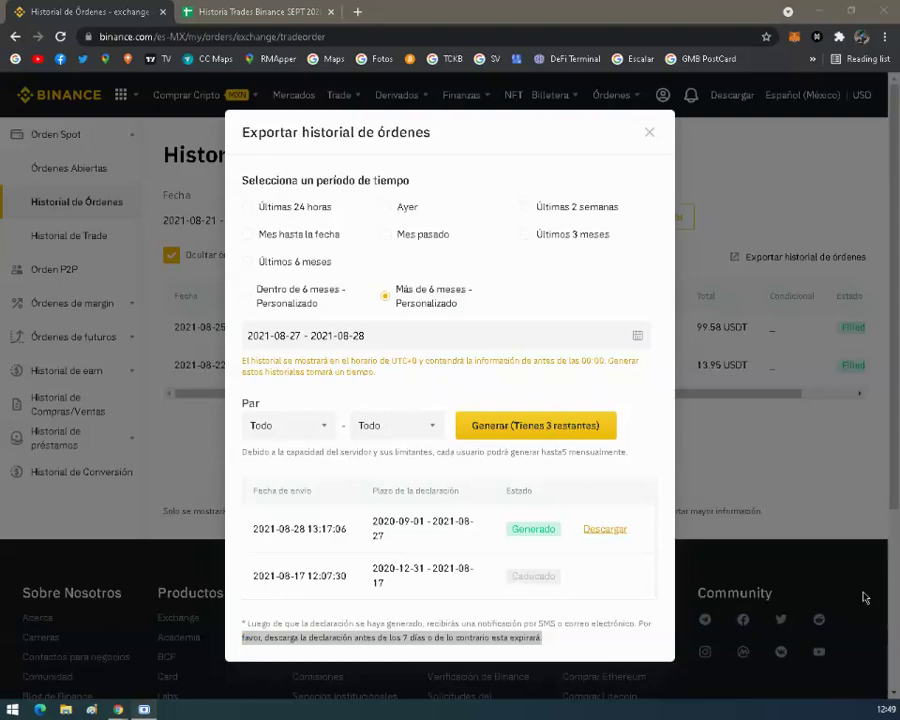